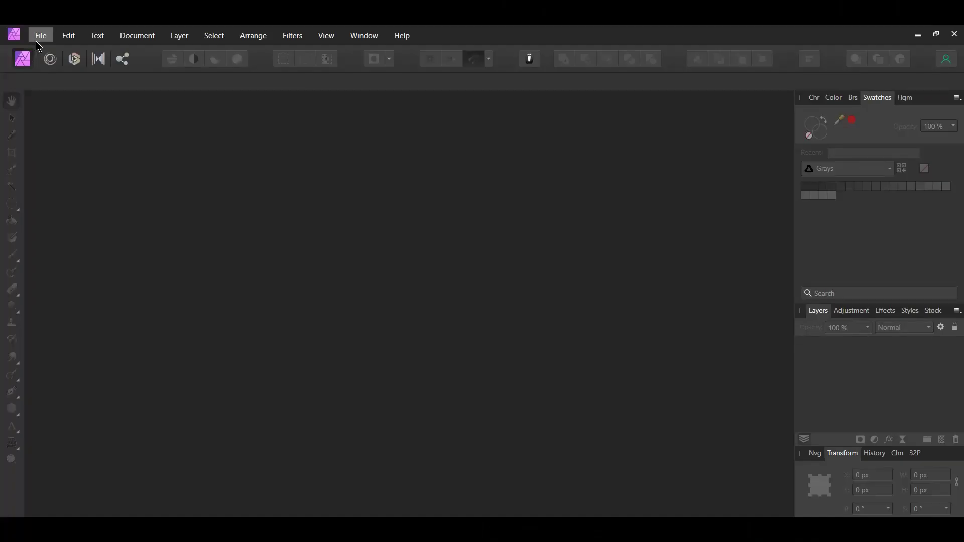
Open the corridor photo of the woman.
{"action": "left_click", "coordinate": [39, 35]}
{"action": "left_click", "coordinate": [50, 169]}
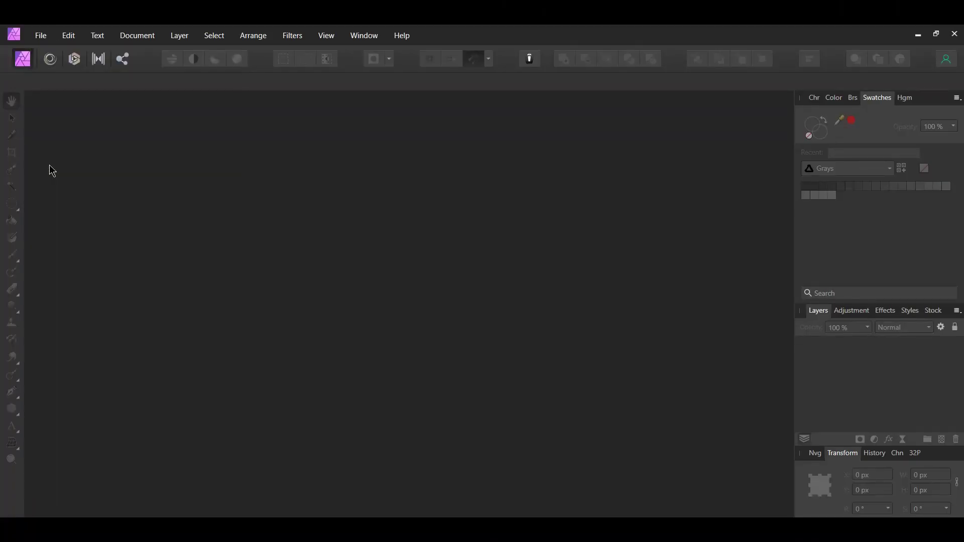
{"action": "double_click", "coordinate": [431, 275]}
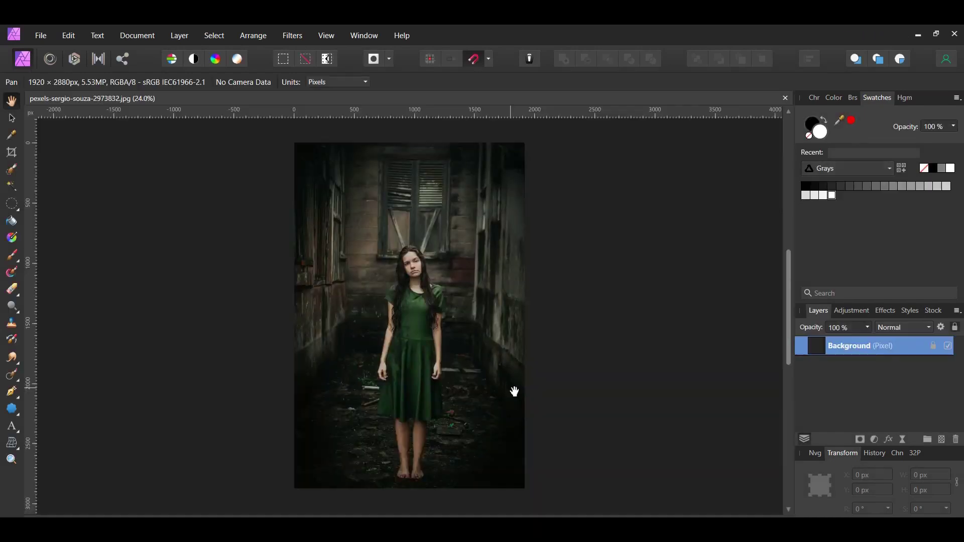
Duplicate the photo layer, then hide the bottom copy and rename it Original.
{"action": "left_click", "coordinate": [516, 397]}
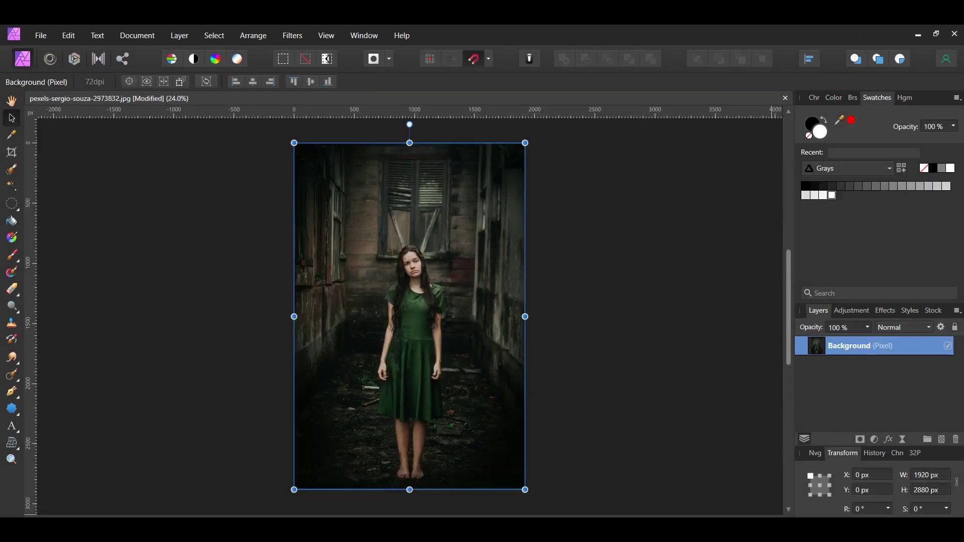
{"action": "key", "text": "ctrl+j"}
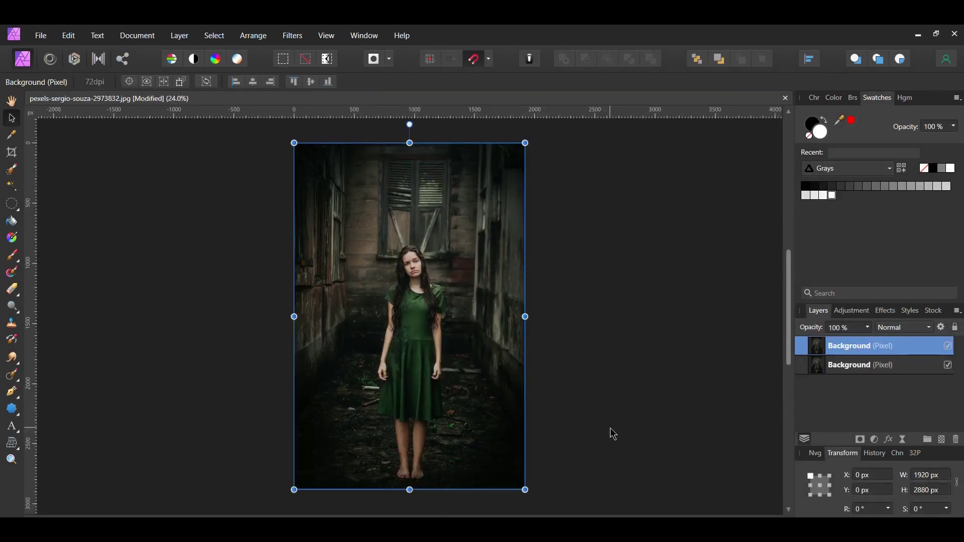
{"action": "left_click", "coordinate": [948, 366]}
{"action": "double_click", "coordinate": [894, 367]}
{"action": "type", "text": "Original"}
{"action": "key", "text": "Return"}
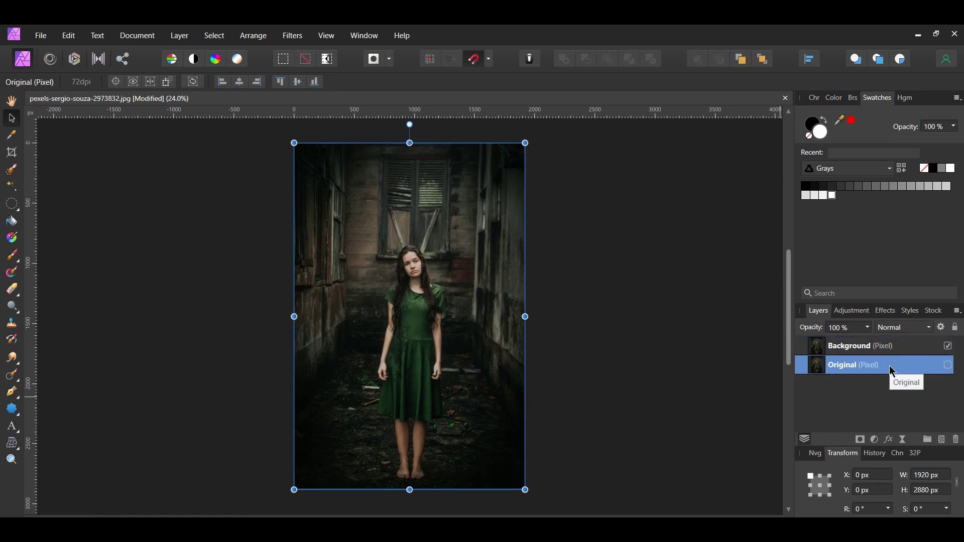
Select the woman's face, hair, dress and legs on the top copy and copy her to a new layer.
{"action": "left_click", "coordinate": [864, 346]}
{"action": "key", "text": "w"}
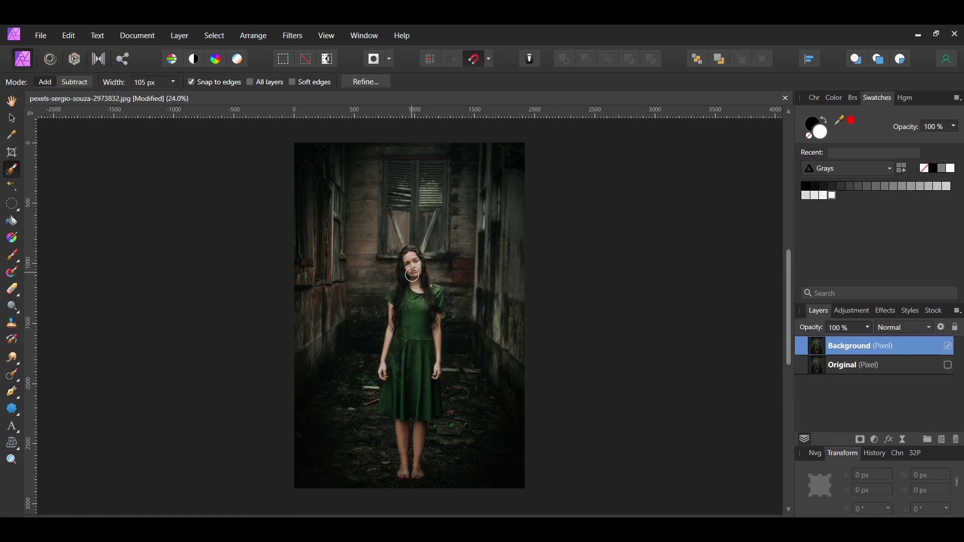
{"action": "mouse_move", "coordinate": [412, 275]}
{"action": "left_mouse_down"}
{"action": "mouse_move", "coordinate": [412, 315]}
{"action": "mouse_move", "coordinate": [429, 305]}
{"action": "left_mouse_up"}
{"action": "mouse_move", "coordinate": [431, 340]}
{"action": "left_mouse_down"}
{"action": "mouse_move", "coordinate": [410, 354]}
{"action": "mouse_move", "coordinate": [401, 380]}
{"action": "mouse_move", "coordinate": [411, 389]}
{"action": "mouse_move", "coordinate": [426, 376]}
{"action": "mouse_move", "coordinate": [428, 401]}
{"action": "mouse_move", "coordinate": [431, 388]}
{"action": "mouse_move", "coordinate": [420, 383]}
{"action": "mouse_move", "coordinate": [387, 398]}
{"action": "left_mouse_up"}
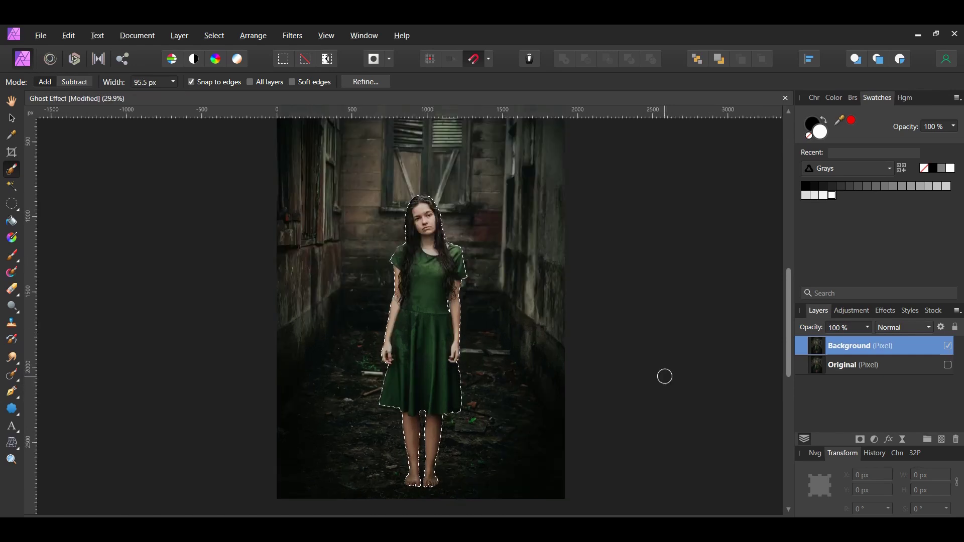
{"action": "key", "text": "ctrl+j"}
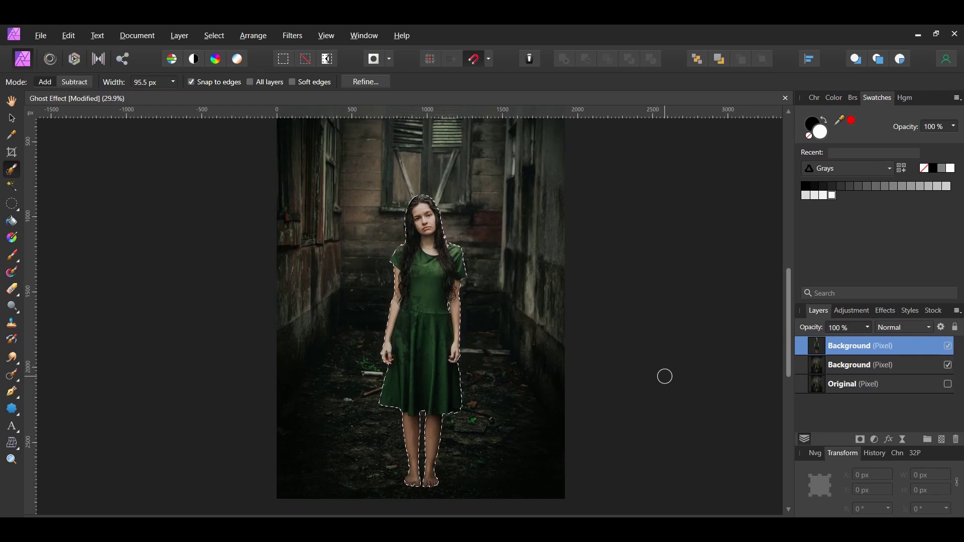
{"action": "key", "text": "ctrl+d"}
{"action": "key", "text": "v"}
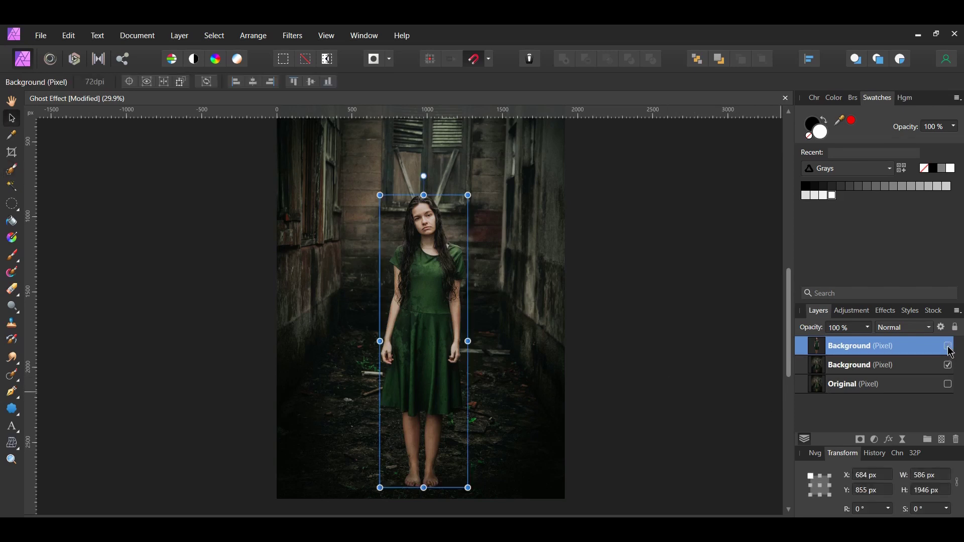
Inpaint the woman out of the middle Background copy, leaving the empty corridor.
{"action": "left_click", "coordinate": [906, 370]}
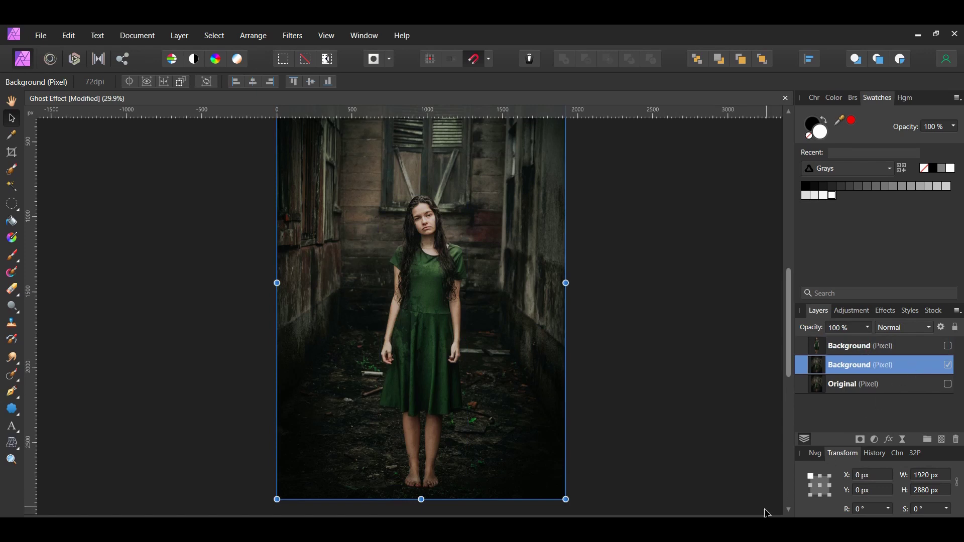
{"action": "left_click", "coordinate": [15, 374]}
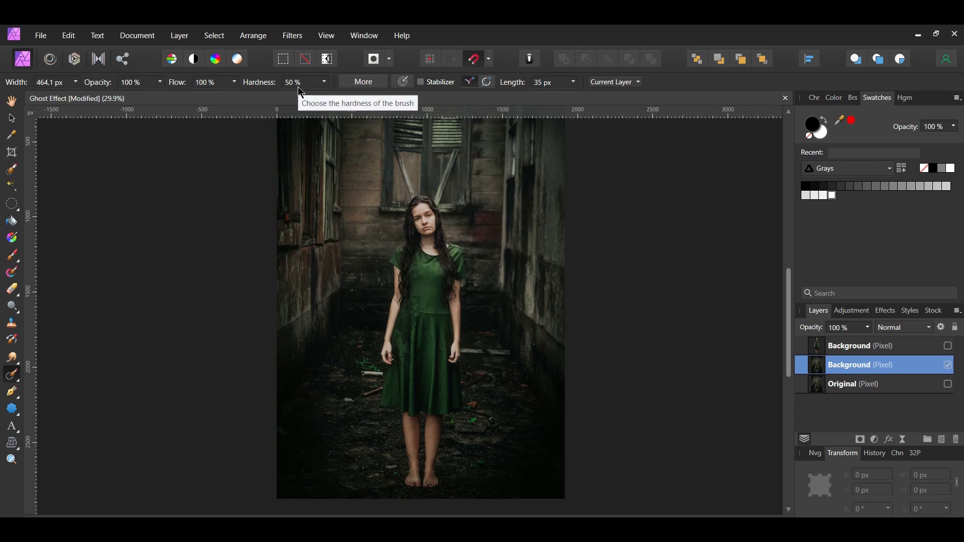
{"action": "mouse_move", "coordinate": [424, 207]}
{"action": "left_mouse_down"}
{"action": "mouse_move", "coordinate": [419, 295]}
{"action": "mouse_move", "coordinate": [439, 267]}
{"action": "mouse_move", "coordinate": [430, 258]}
{"action": "mouse_move", "coordinate": [415, 279]}
{"action": "mouse_move", "coordinate": [441, 303]}
{"action": "mouse_move", "coordinate": [390, 340]}
{"action": "mouse_move", "coordinate": [426, 301]}
{"action": "mouse_move", "coordinate": [437, 253]}
{"action": "mouse_move", "coordinate": [442, 284]}
{"action": "mouse_move", "coordinate": [426, 223]}
{"action": "mouse_move", "coordinate": [418, 353]}
{"action": "mouse_move", "coordinate": [459, 406]}
{"action": "mouse_move", "coordinate": [467, 399]}
{"action": "left_mouse_up"}
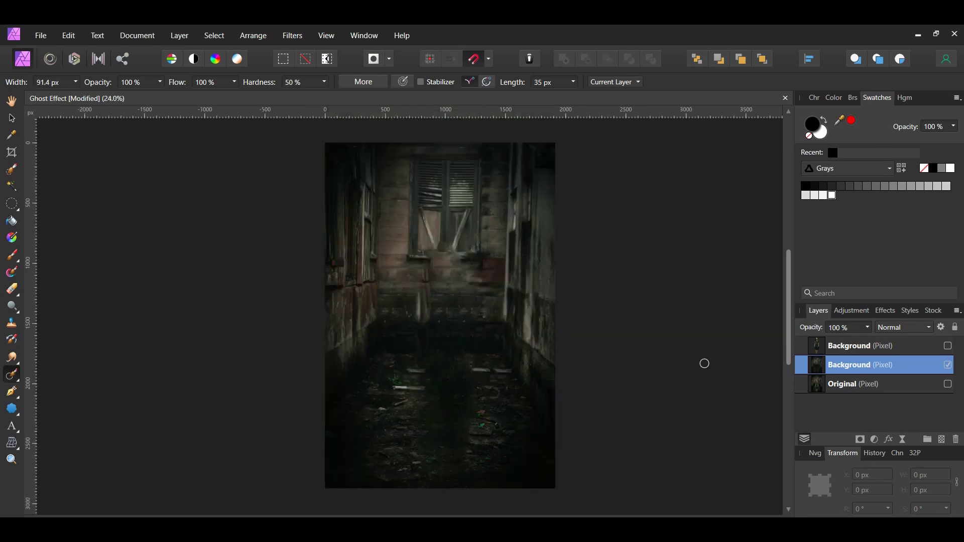
Show the cut-out woman, scale her proportionally to 639.1 × 2122.3 px, then hide her again.
{"action": "left_click", "coordinate": [948, 346]}
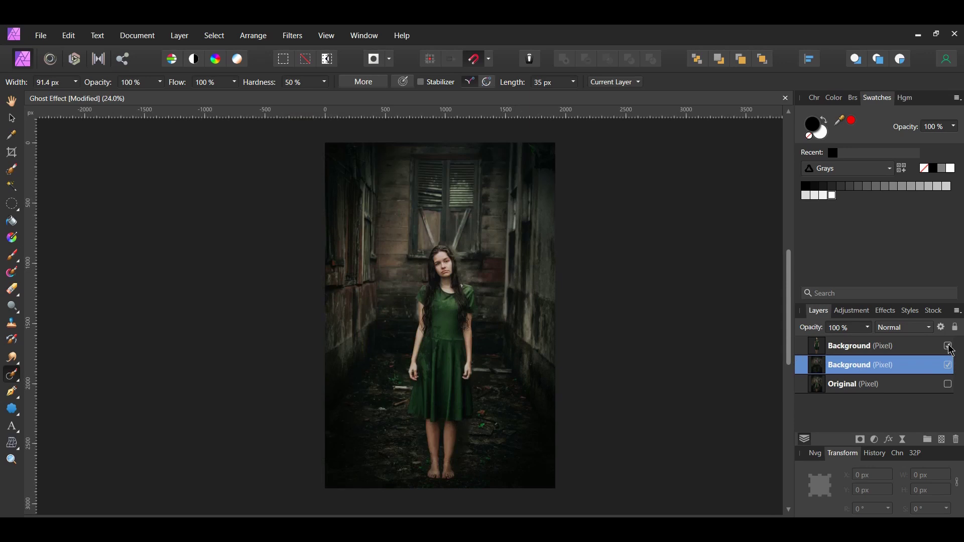
{"action": "left_click", "coordinate": [957, 483]}
{"action": "key", "text": "v"}
{"action": "left_click", "coordinate": [467, 261]}
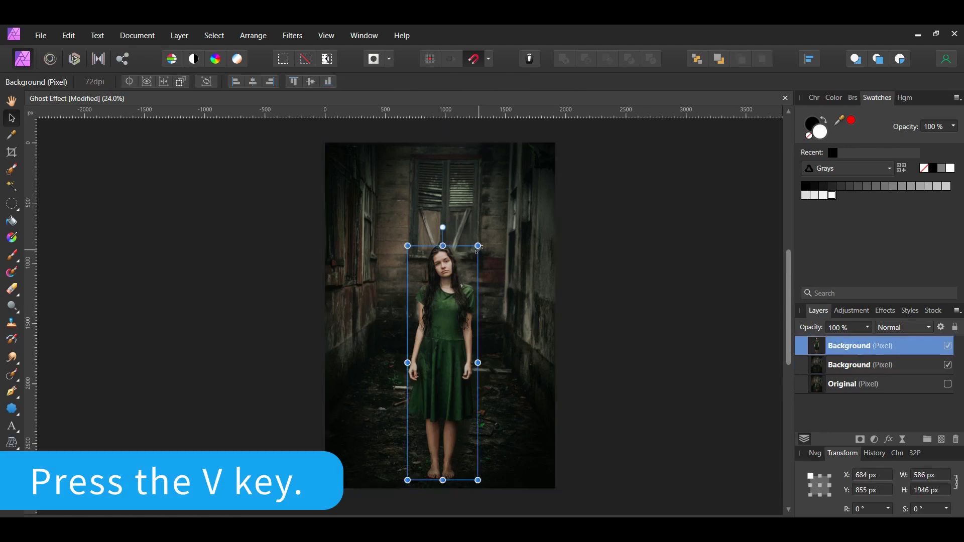
{"action": "left_click_drag", "start_coordinate": [478, 233], "coordinate": [495, 237]}
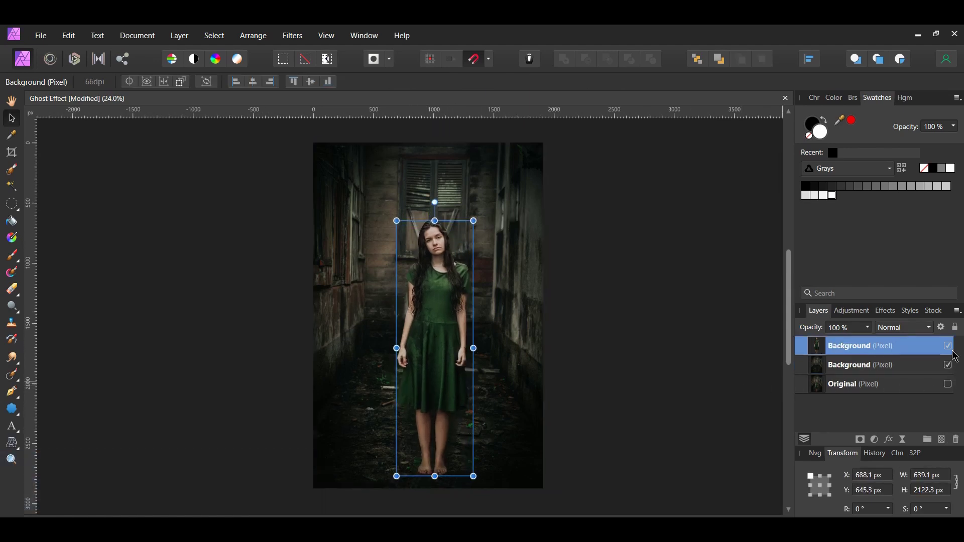
{"action": "left_click", "coordinate": [949, 347]}
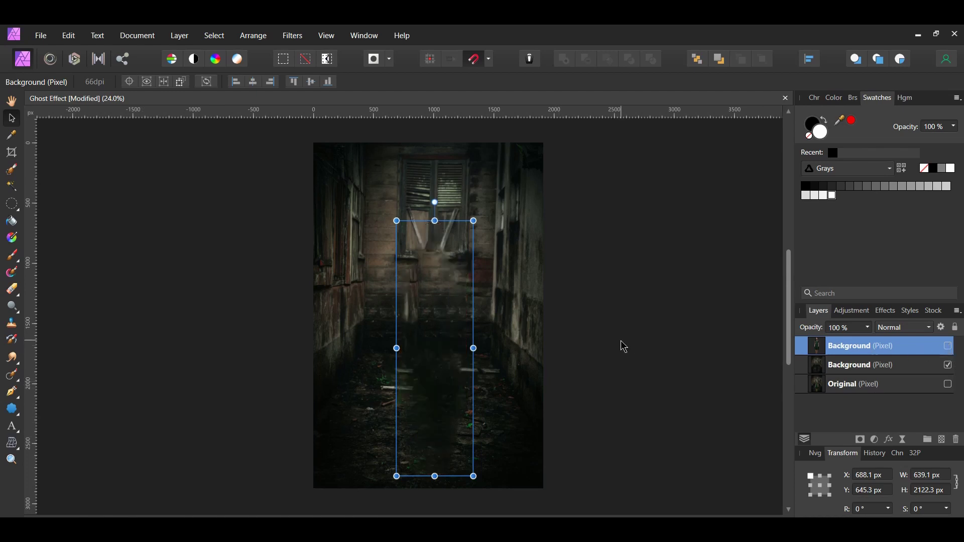
Duplicate the empty-corridor layer and name the copy Background 2.
{"action": "left_click", "coordinate": [857, 368]}
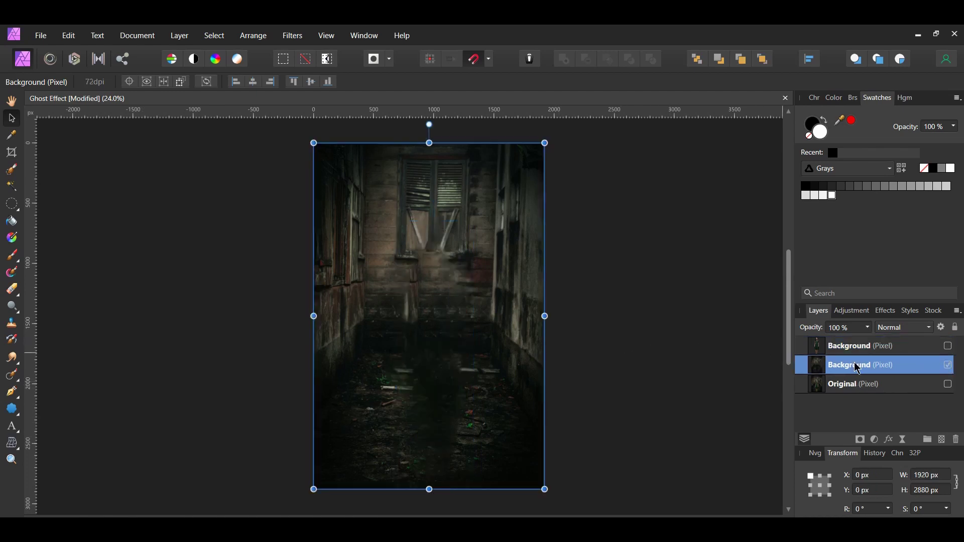
{"action": "key", "text": "ctrl+j"}
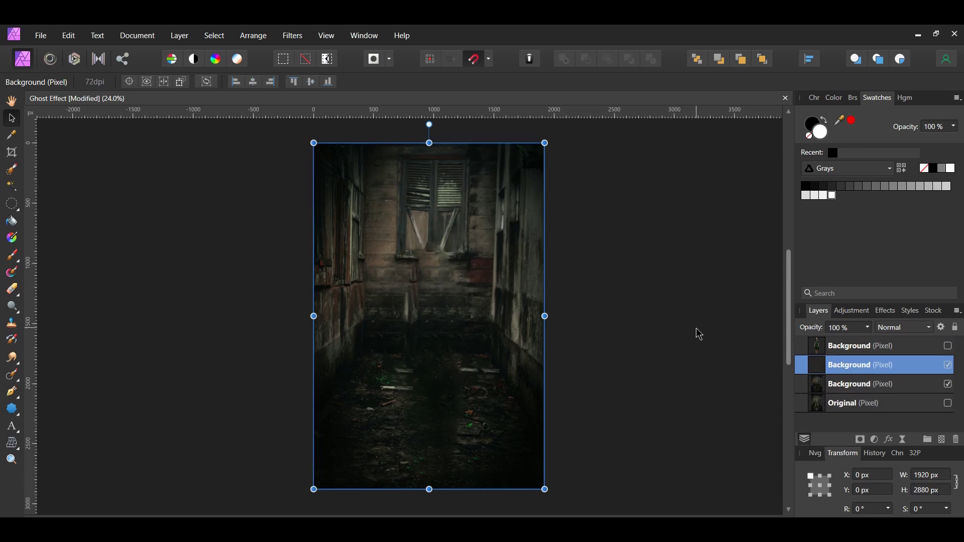
{"action": "double_click", "coordinate": [853, 365]}
{"action": "key", "text": "End"}
{"action": "type", "text": "2"}
{"action": "key", "text": "Return"}
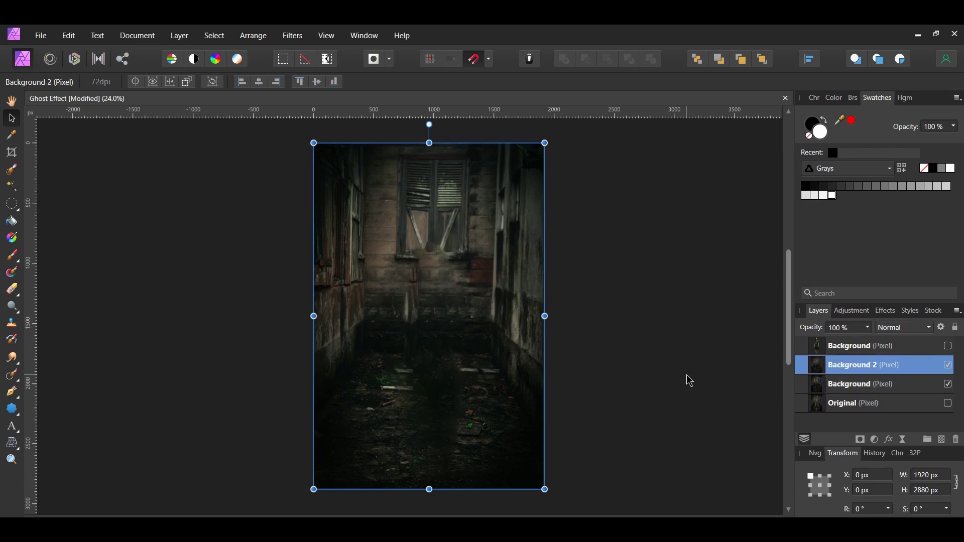
Add a Curves adjustment lowering the Red channel midpoint to 0.405 for a green tint.
{"action": "left_click", "coordinate": [875, 441]}
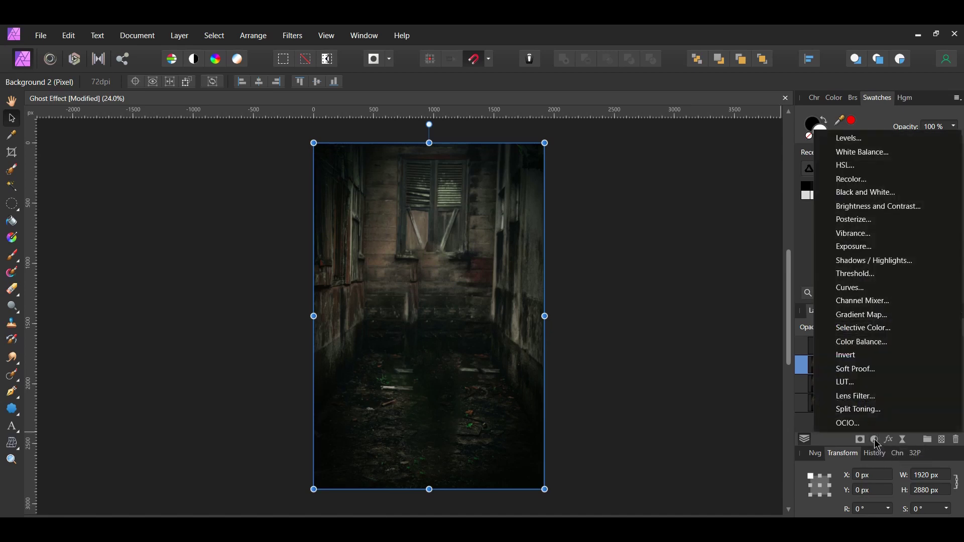
{"action": "left_click", "coordinate": [897, 290]}
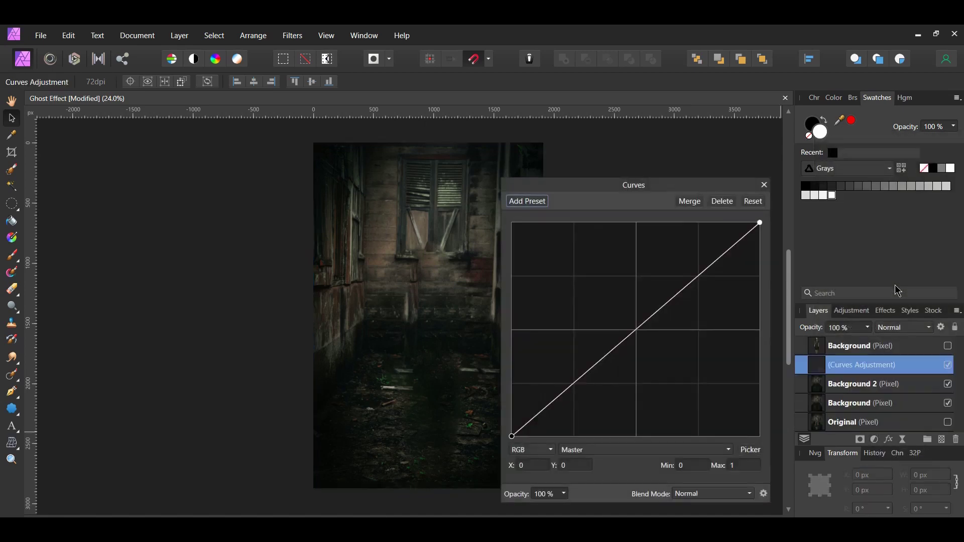
{"action": "left_click_drag", "start_coordinate": [620, 193], "coordinate": [658, 145]}
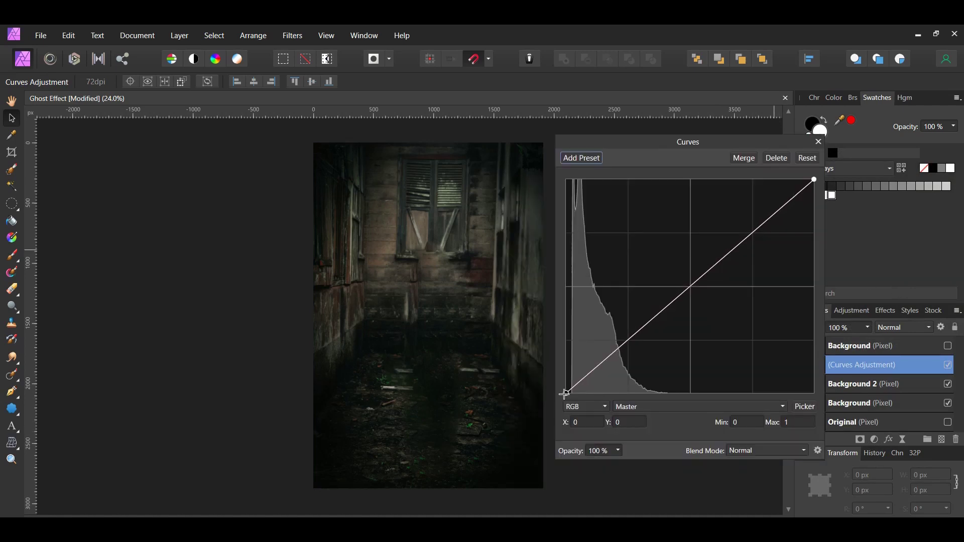
{"action": "left_click_drag", "start_coordinate": [567, 394], "coordinate": [575, 398]}
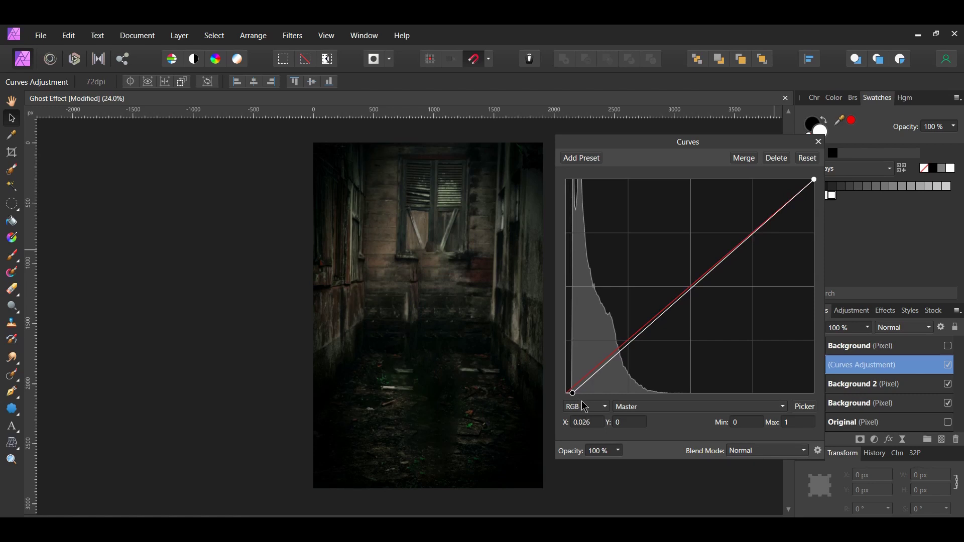
{"action": "left_click", "coordinate": [947, 366]}
{"action": "left_click", "coordinate": [688, 407]}
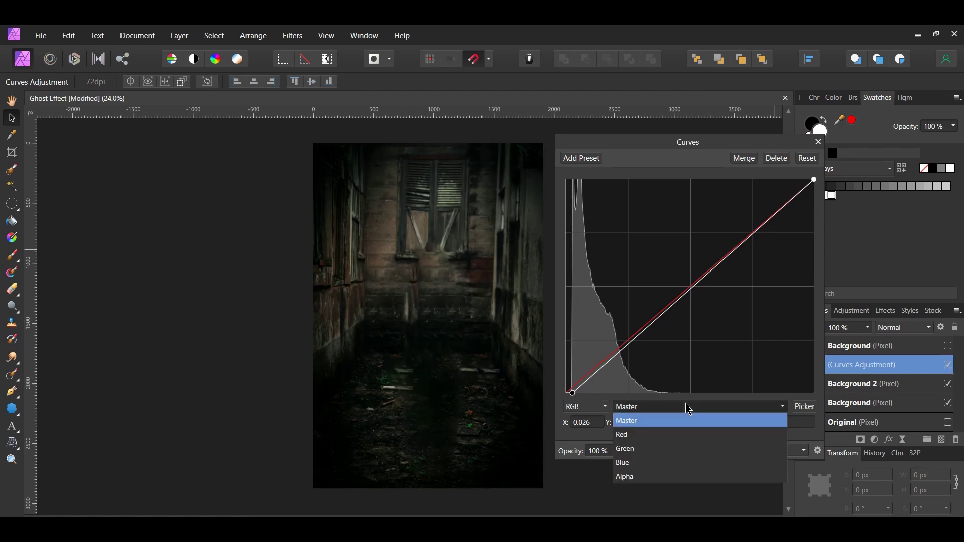
{"action": "left_click", "coordinate": [667, 437]}
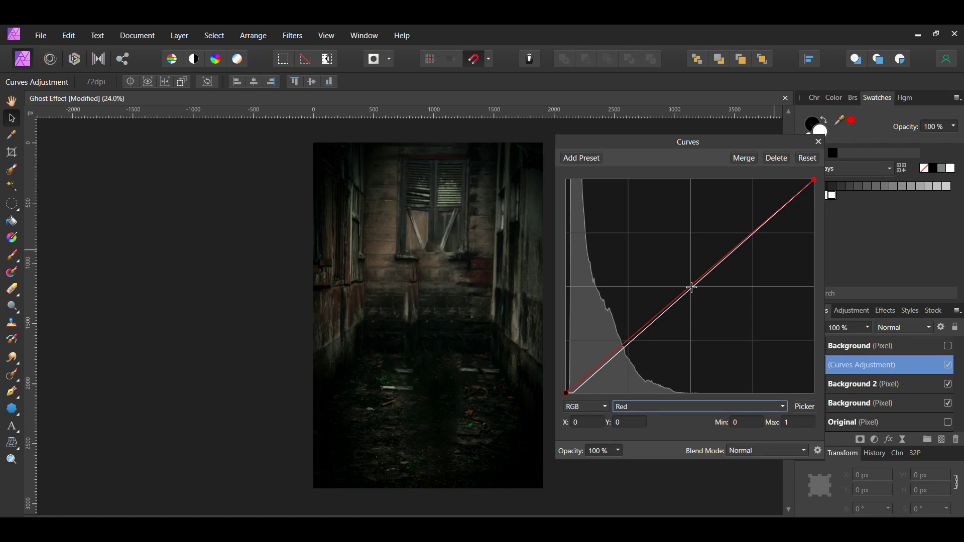
{"action": "left_click_drag", "start_coordinate": [691, 287], "coordinate": [691, 308]}
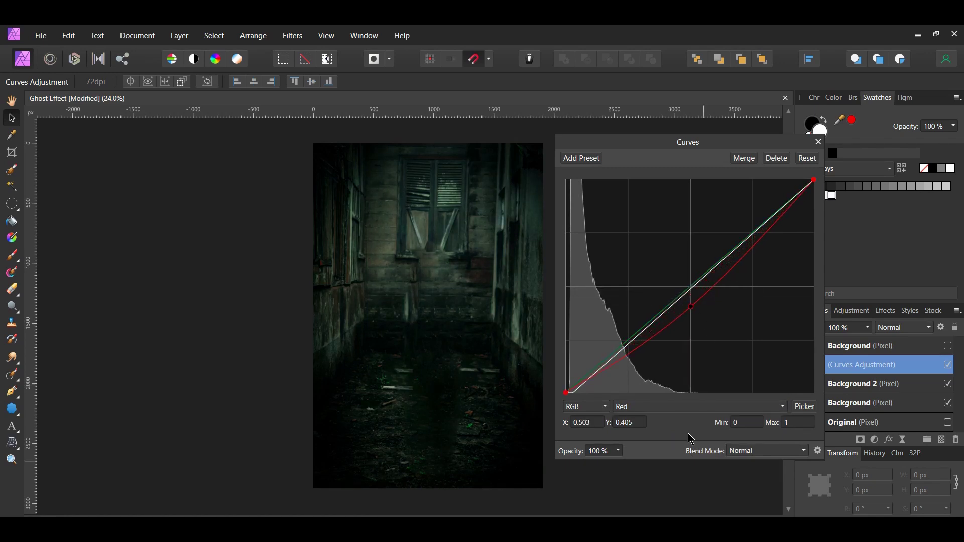
{"action": "left_click", "coordinate": [948, 365]}
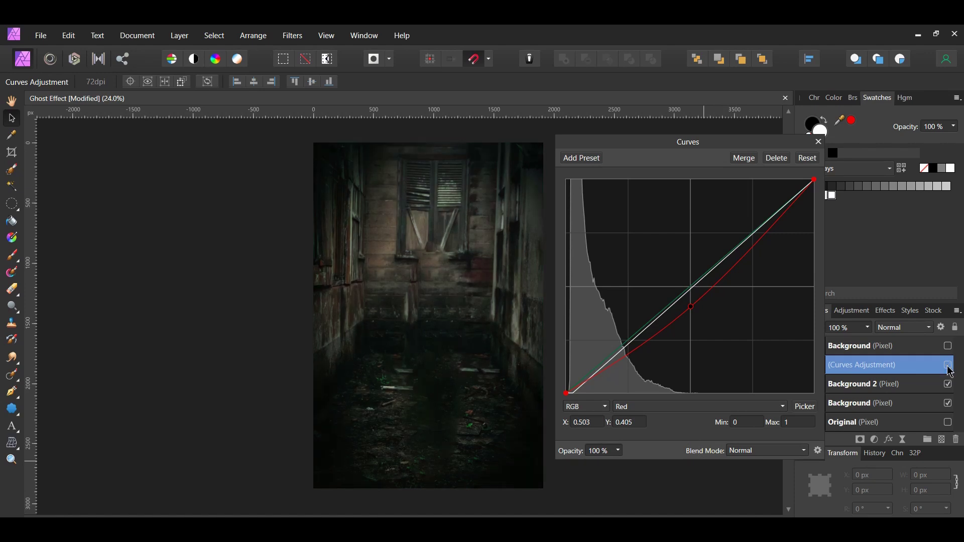
{"action": "left_click", "coordinate": [948, 365]}
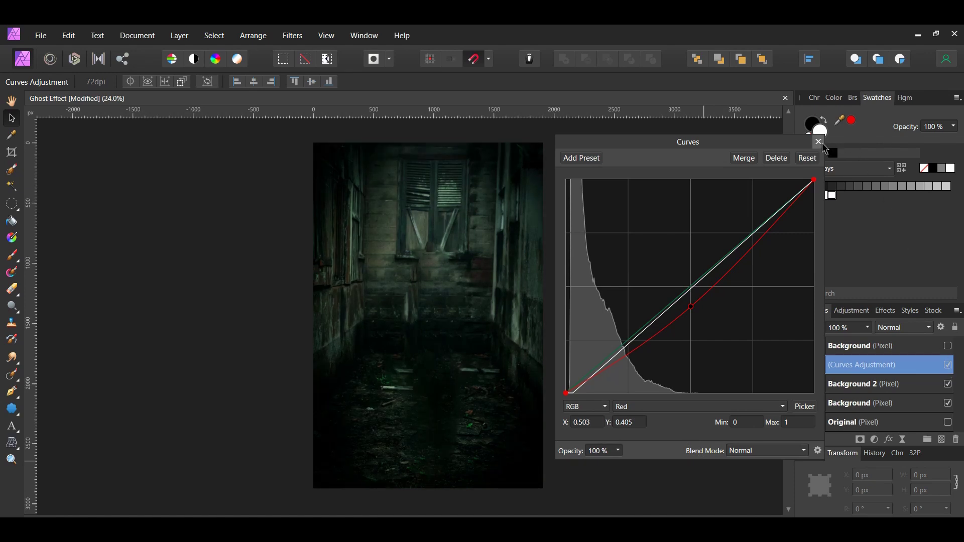
{"action": "left_click", "coordinate": [818, 141]}
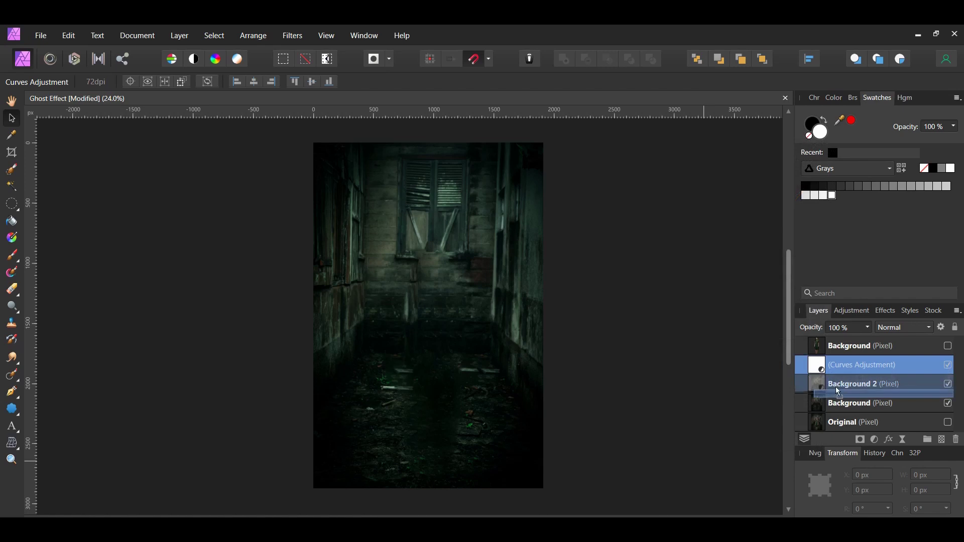
Nest the Curves adjustment inside Background 2 and add a mask to that layer.
{"action": "left_click_drag", "start_coordinate": [839, 393], "coordinate": [803, 370]}
{"action": "left_click", "coordinate": [801, 366]}
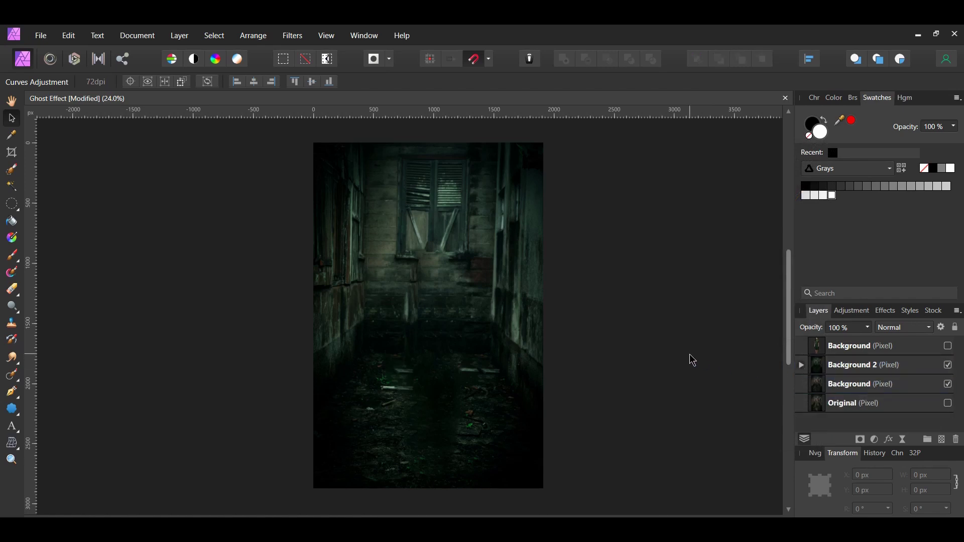
{"action": "left_click", "coordinate": [874, 365]}
{"action": "left_click", "coordinate": [860, 440]}
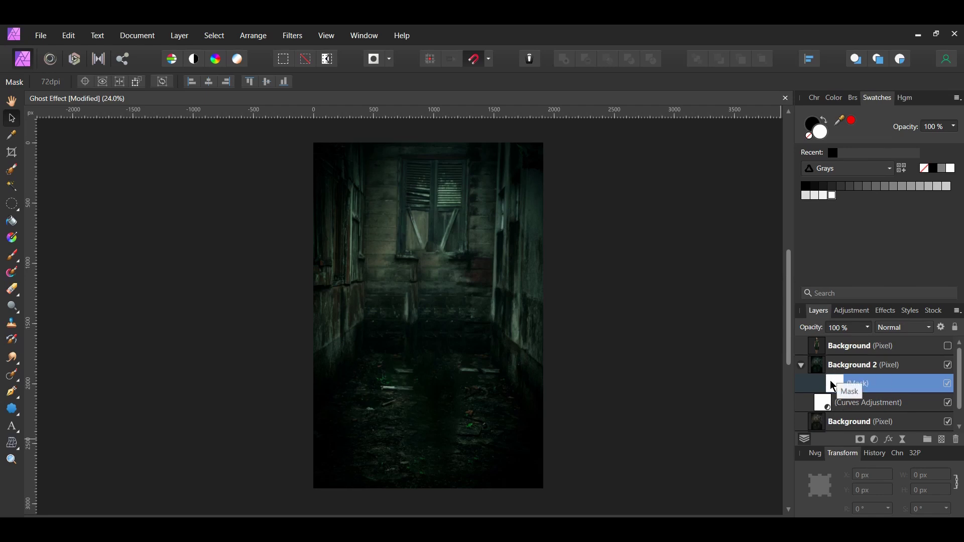
Brush black onto Background 2's mask over the floor and the left and right walls.
{"action": "key", "text": "b"}
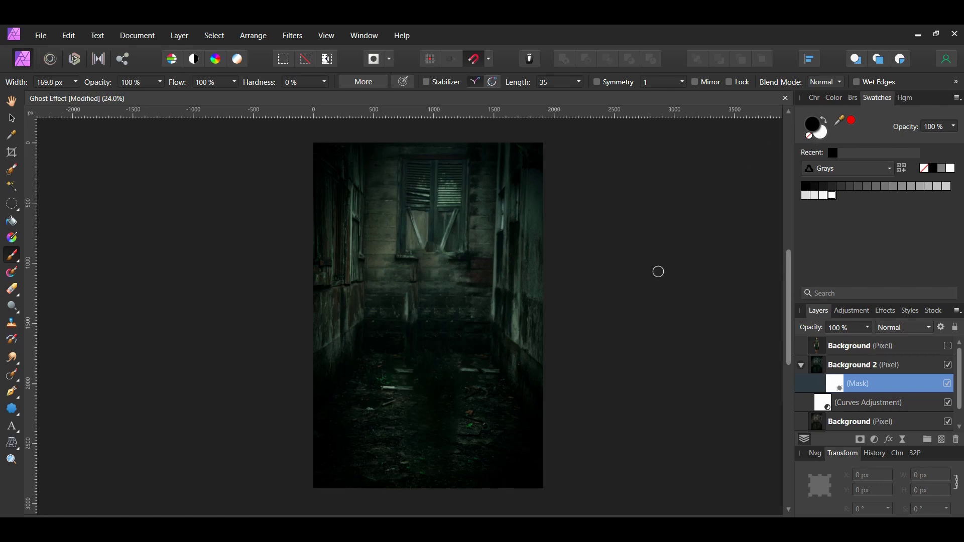
{"action": "left_click", "coordinate": [840, 390]}
{"action": "key", "text": "bracketright"}
{"action": "key", "text": "bracketright"}
{"action": "key", "text": "bracketright"}
{"action": "key", "text": "bracketright"}
{"action": "mouse_move", "coordinate": [429, 430]}
{"action": "left_mouse_down"}
{"action": "mouse_move", "coordinate": [444, 417]}
{"action": "mouse_move", "coordinate": [454, 452]}
{"action": "mouse_move", "coordinate": [420, 424]}
{"action": "mouse_move", "coordinate": [425, 415]}
{"action": "mouse_move", "coordinate": [410, 440]}
{"action": "mouse_move", "coordinate": [409, 404]}
{"action": "mouse_move", "coordinate": [398, 424]}
{"action": "mouse_move", "coordinate": [420, 418]}
{"action": "mouse_move", "coordinate": [403, 442]}
{"action": "mouse_move", "coordinate": [441, 457]}
{"action": "mouse_move", "coordinate": [477, 426]}
{"action": "mouse_move", "coordinate": [458, 397]}
{"action": "left_mouse_up"}
{"action": "key", "text": "bracketleft"}
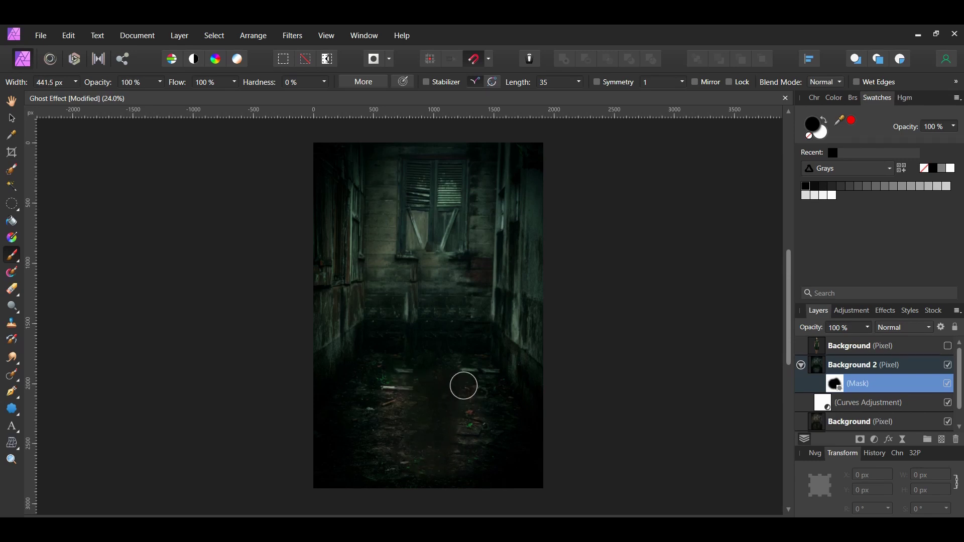
{"action": "mouse_move", "coordinate": [527, 250]}
{"action": "left_mouse_down"}
{"action": "mouse_move", "coordinate": [519, 239]}
{"action": "mouse_move", "coordinate": [517, 256]}
{"action": "mouse_move", "coordinate": [517, 240]}
{"action": "mouse_move", "coordinate": [514, 306]}
{"action": "left_mouse_up"}
{"action": "mouse_move", "coordinate": [342, 258]}
{"action": "left_mouse_down"}
{"action": "mouse_move", "coordinate": [340, 239]}
{"action": "mouse_move", "coordinate": [354, 236]}
{"action": "mouse_move", "coordinate": [337, 307]}
{"action": "left_mouse_up"}
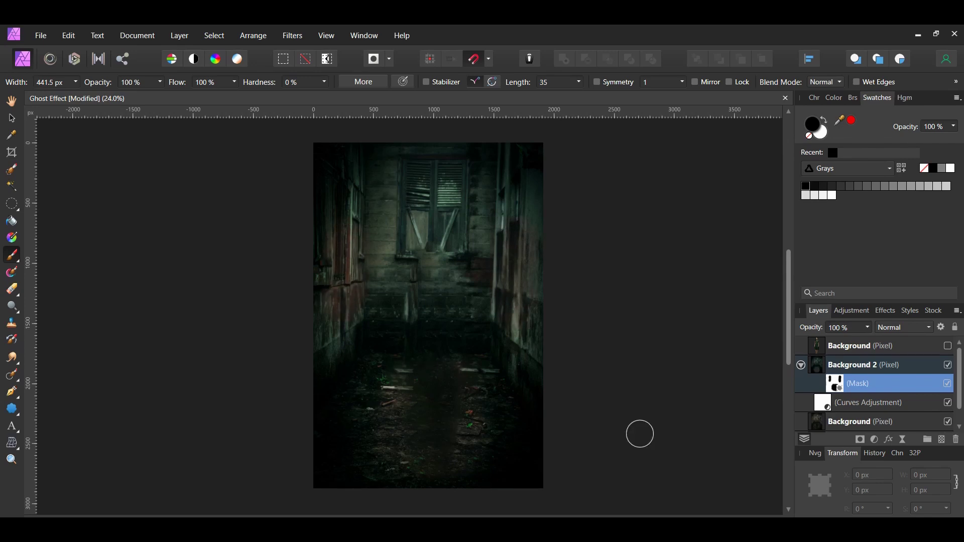
Show the top woman layer and duplicate it twice to make three copies.
{"action": "key", "text": "v"}
{"action": "left_click", "coordinate": [801, 365]}
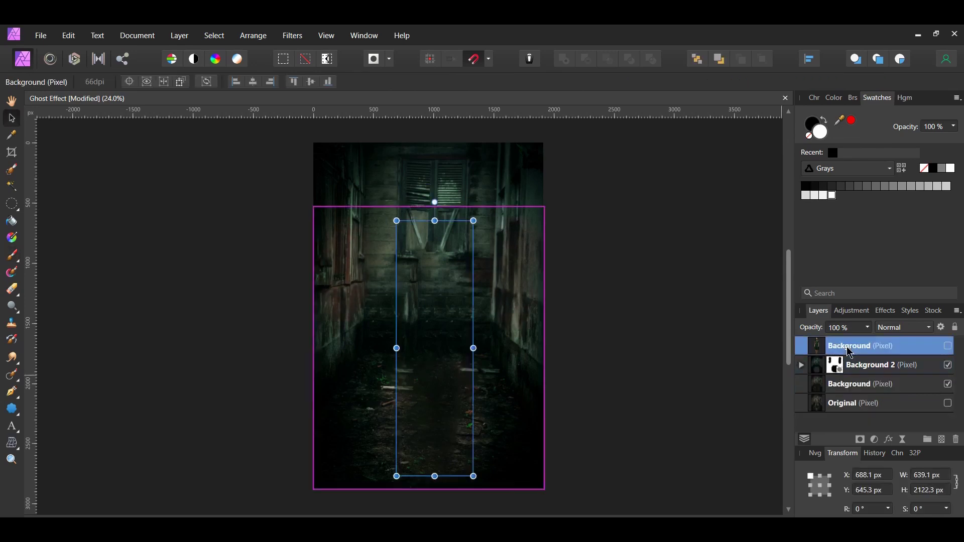
{"action": "left_click", "coordinate": [853, 346]}
{"action": "left_click", "coordinate": [948, 347]}
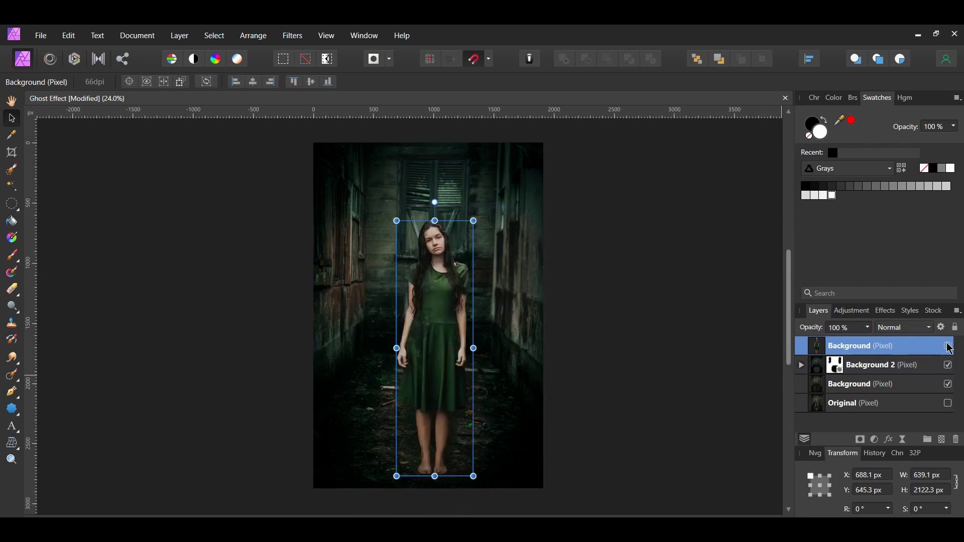
{"action": "key", "text": "ctrl+j"}
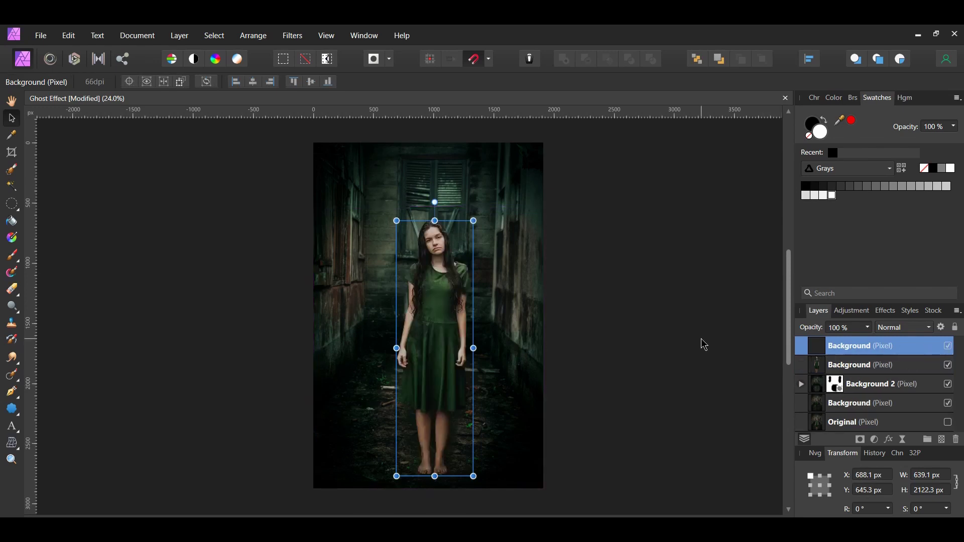
{"action": "key", "text": "ctrl+j"}
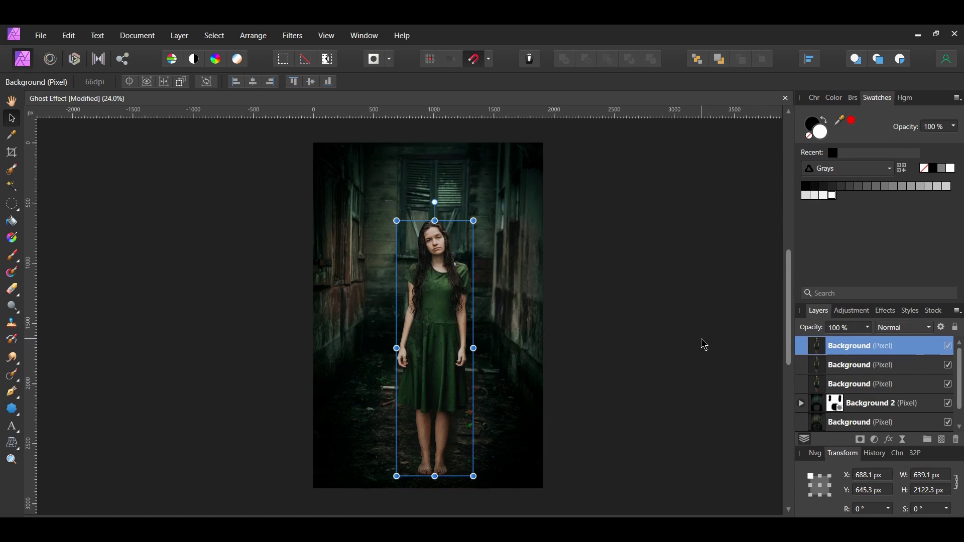
Group the three copies as Ghost, name the bottom copy 1, and hide layer 2.
{"action": "left_click", "coordinate": [864, 390], "text": "shift"}
{"action": "key", "text": "ctrl+g"}
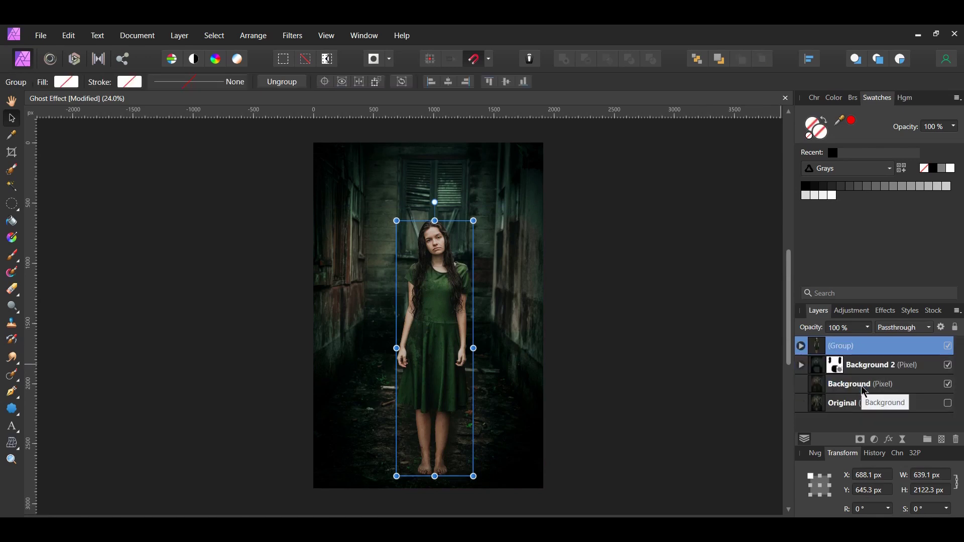
{"action": "double_click", "coordinate": [869, 348]}
{"action": "type", "text": "Ghost"}
{"action": "key", "text": "Return"}
{"action": "left_click", "coordinate": [801, 346]}
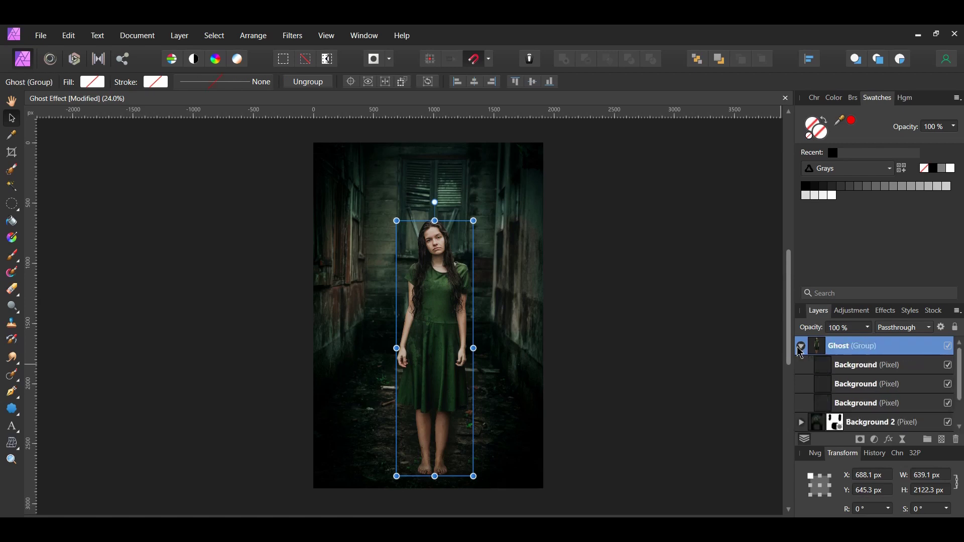
{"action": "double_click", "coordinate": [858, 401]}
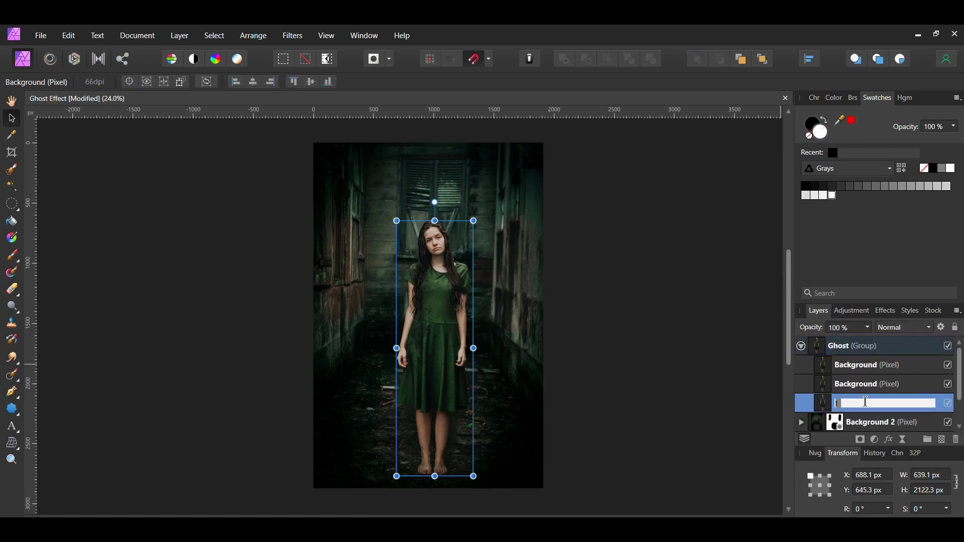
{"action": "type", "text": "1"}
{"action": "key", "text": "Return"}
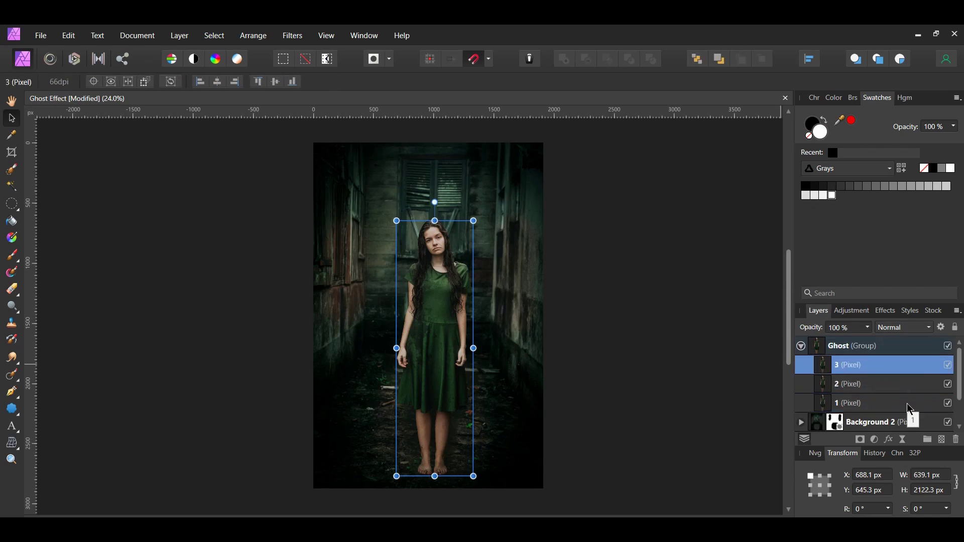
{"action": "left_click", "coordinate": [948, 384]}
Apply a 35 px Gaussian Blur to layer 1.
{"action": "left_click", "coordinate": [878, 409]}
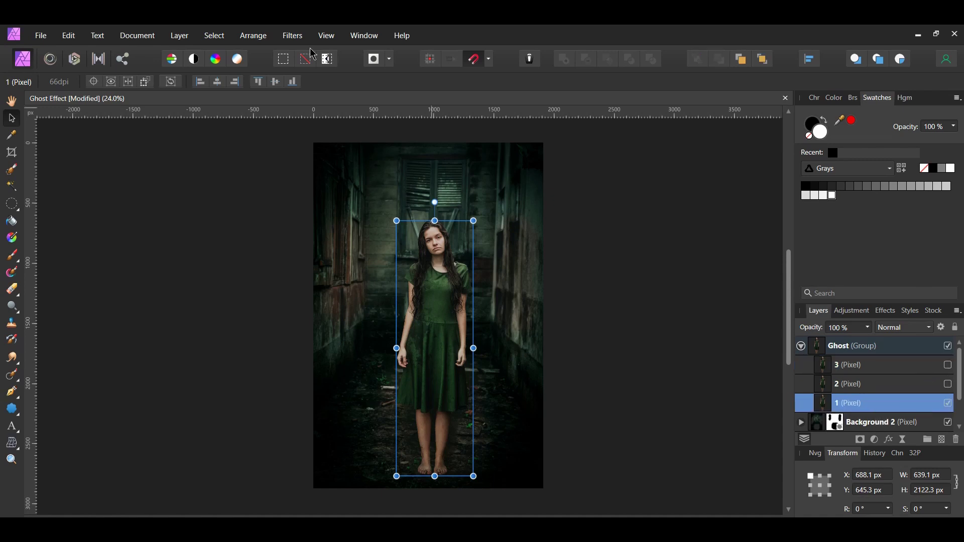
{"action": "left_click", "coordinate": [293, 35]}
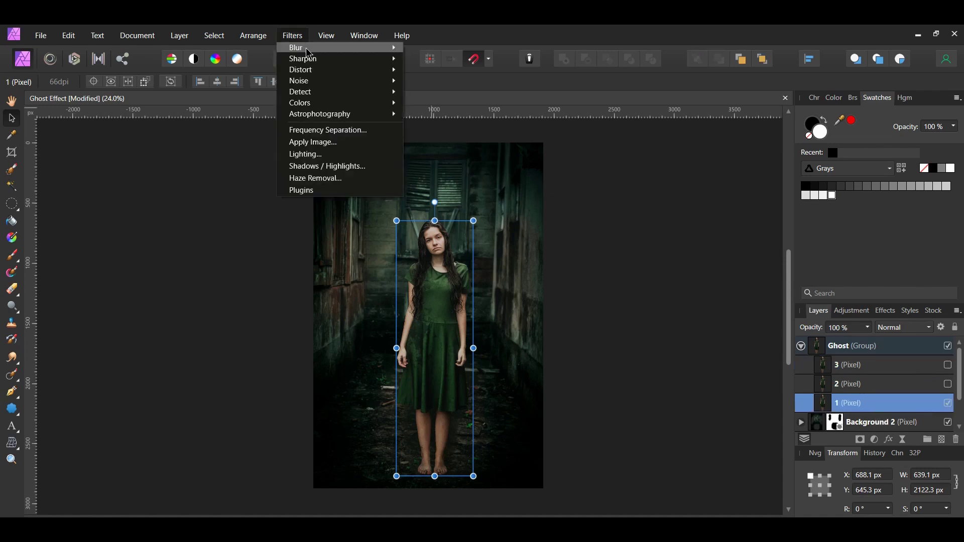
{"action": "mouse_move", "coordinate": [322, 47]}
{"action": "left_click", "coordinate": [428, 61]}
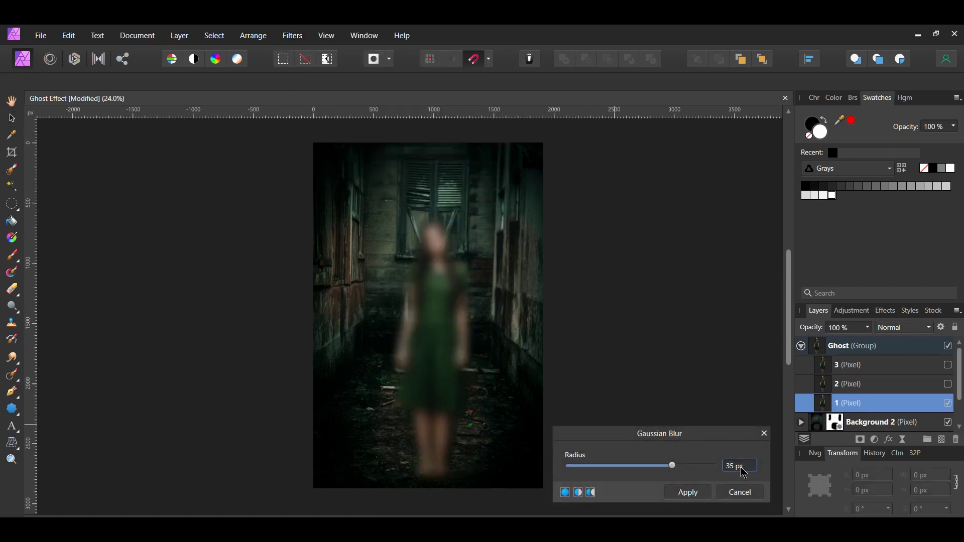
{"action": "left_click", "coordinate": [695, 496]}
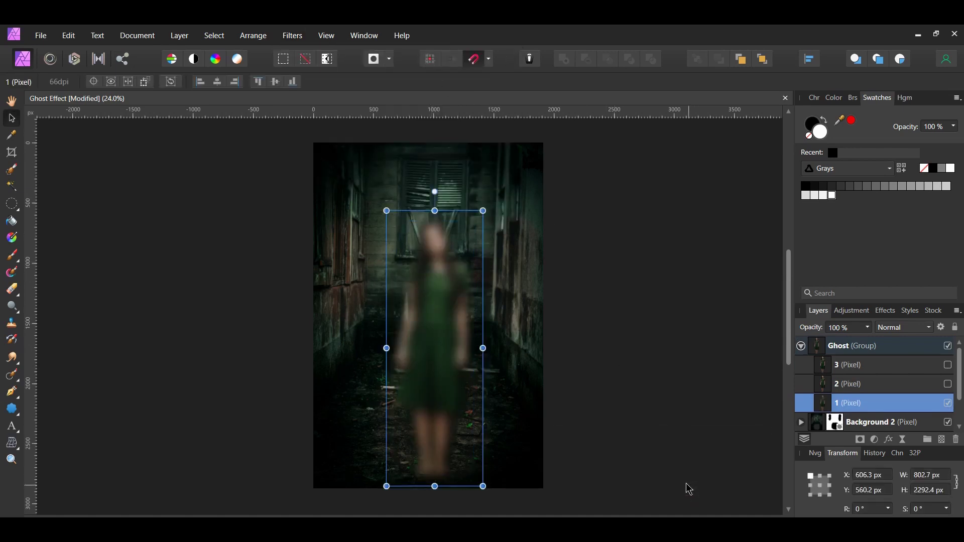
Apply a Twirl distortion with angle -48° to layer 1.
{"action": "left_click", "coordinate": [293, 36]}
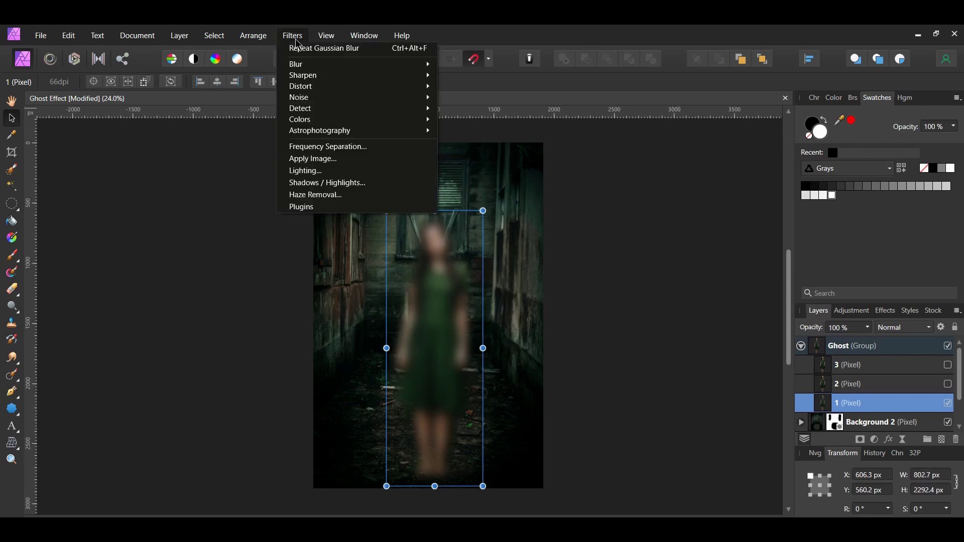
{"action": "mouse_move", "coordinate": [374, 90]}
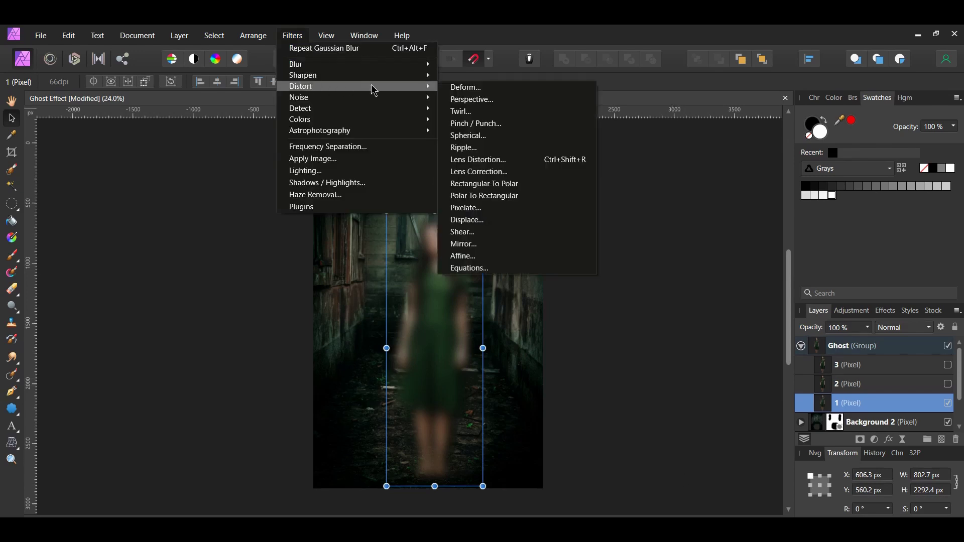
{"action": "left_click", "coordinate": [481, 111]}
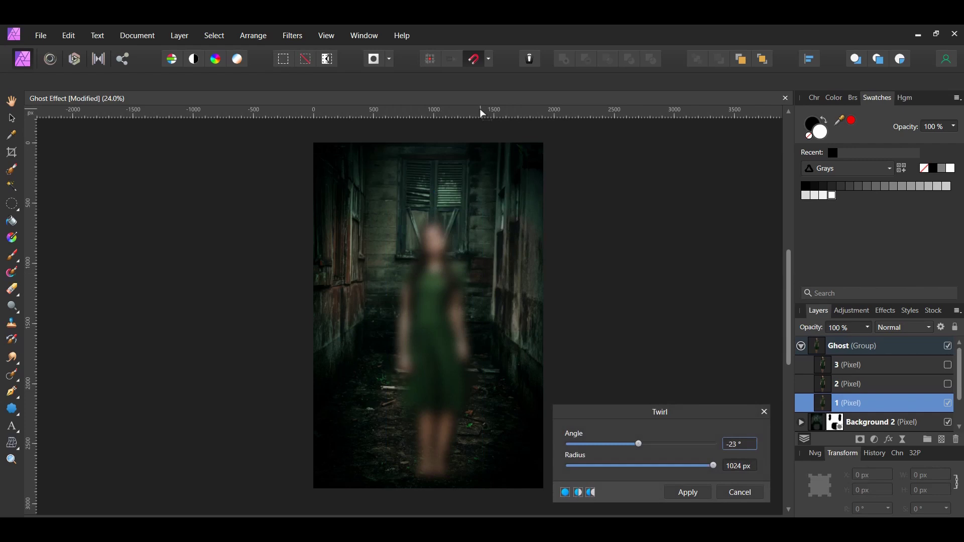
{"action": "left_click", "coordinate": [744, 444]}
{"action": "type", "text": "-48"}
{"action": "key", "text": "Return"}
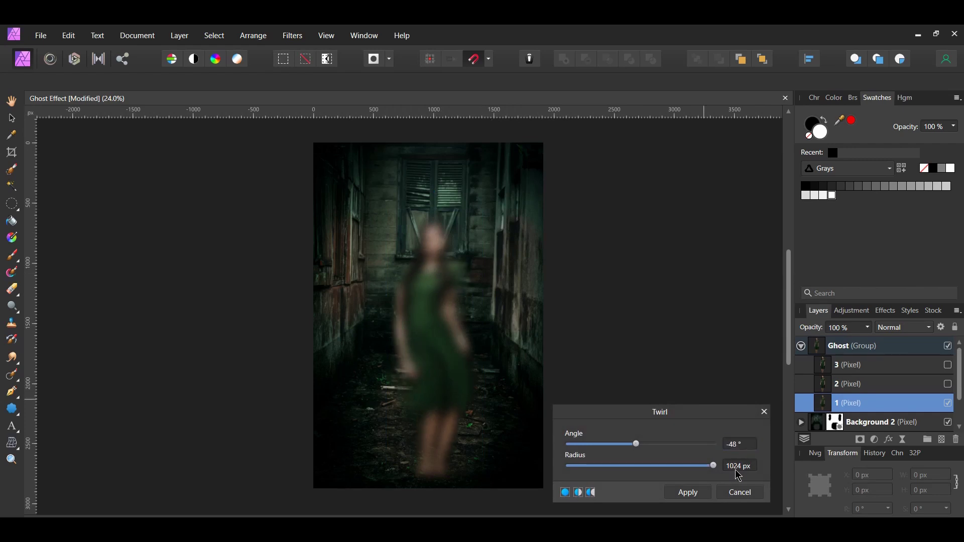
{"action": "left_click", "coordinate": [697, 496]}
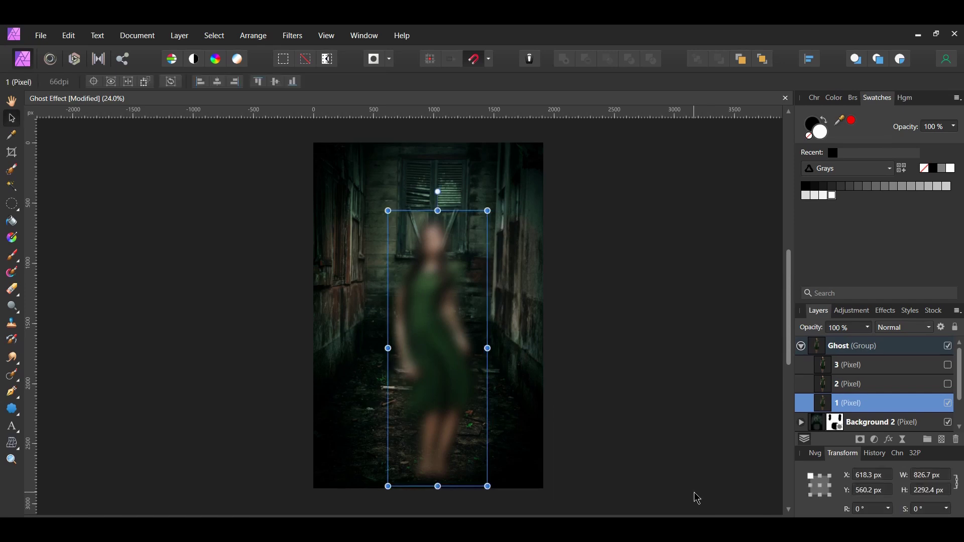
Show layer 2 and apply a Radial Blur with a larger angle, then deselect it.
{"action": "left_click", "coordinate": [877, 385]}
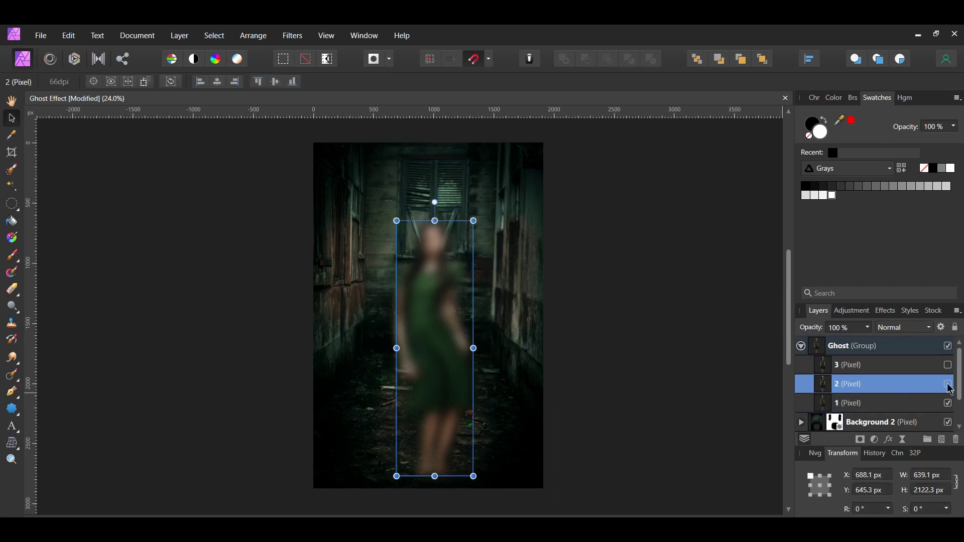
{"action": "left_click", "coordinate": [949, 385]}
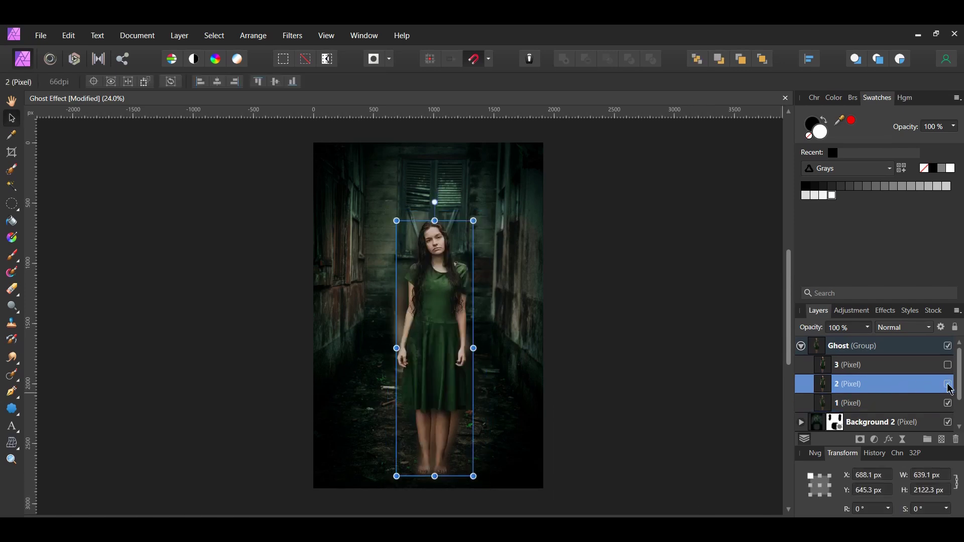
{"action": "left_click", "coordinate": [297, 38]}
{"action": "mouse_move", "coordinate": [321, 64]}
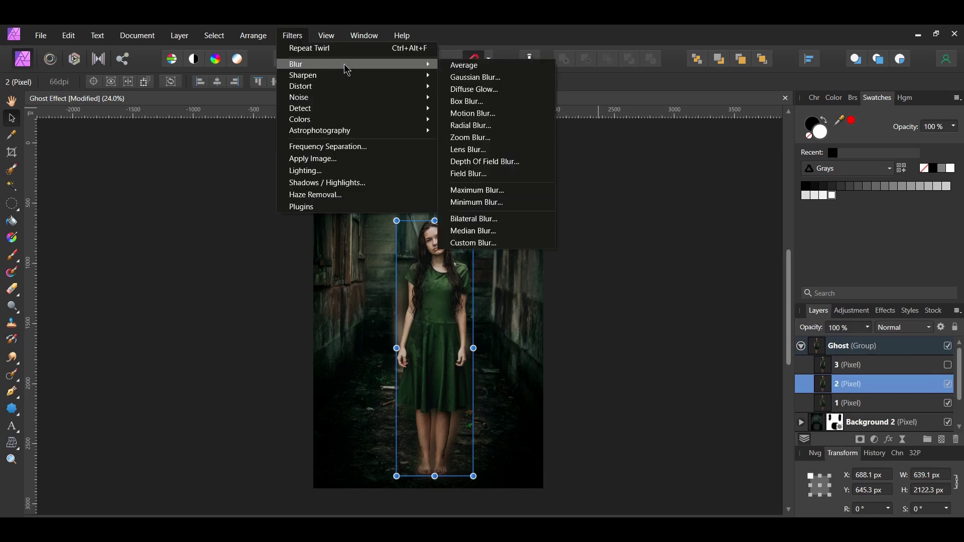
{"action": "left_click", "coordinate": [474, 126]}
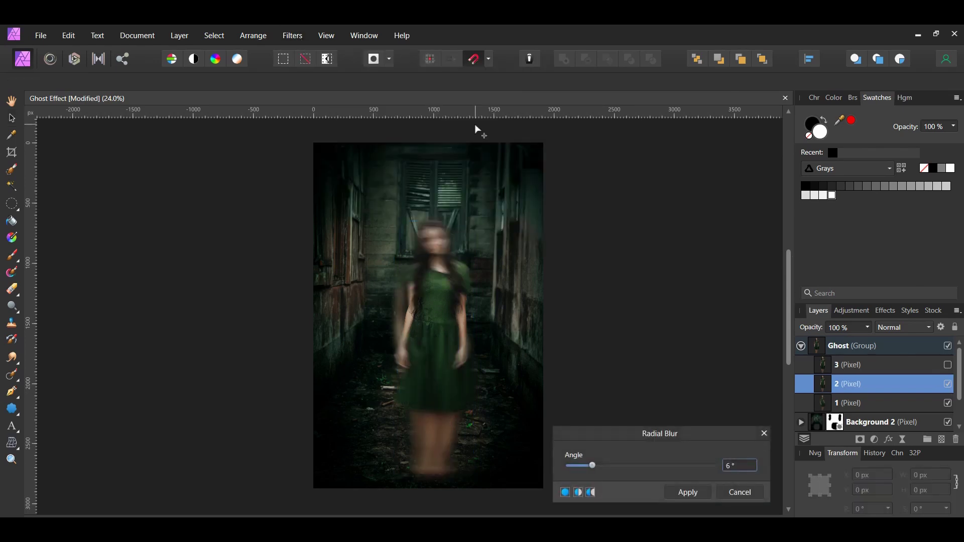
{"action": "left_click", "coordinate": [752, 466]}
{"action": "type", "text": "30"}
{"action": "key", "text": "Return"}
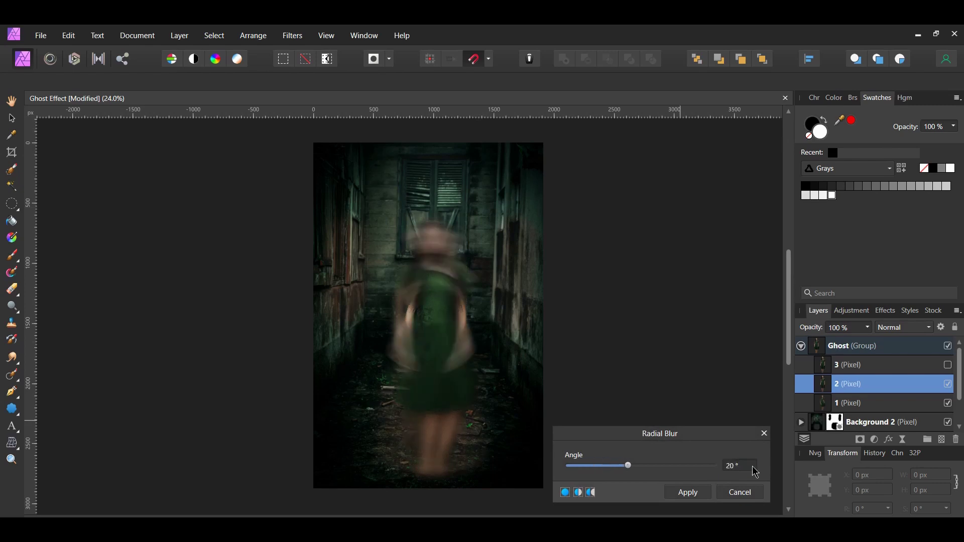
{"action": "left_click", "coordinate": [688, 493]}
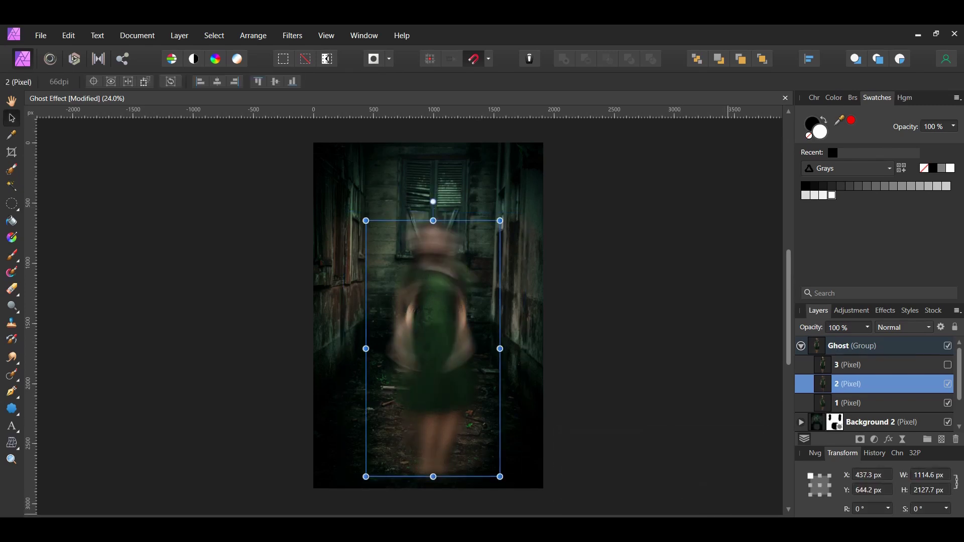
{"action": "left_click", "coordinate": [773, 467]}
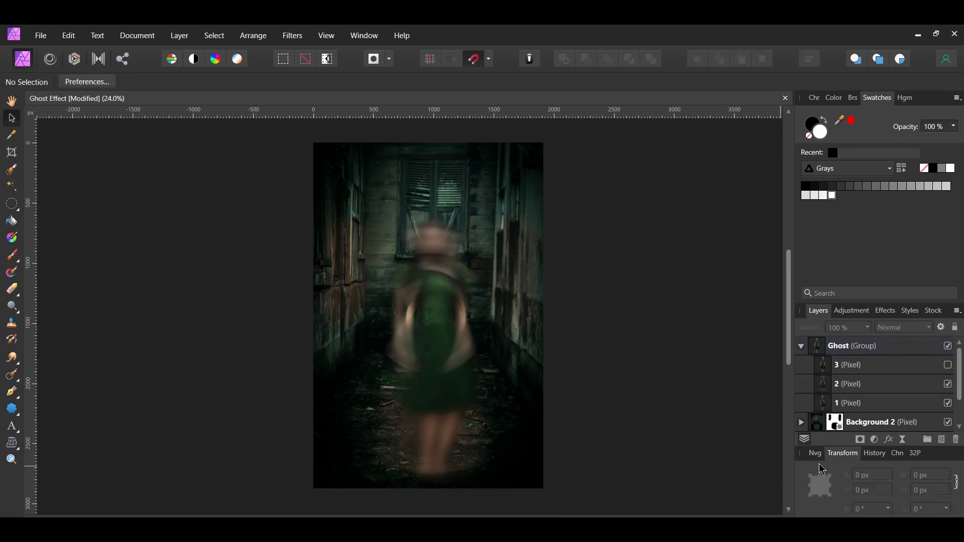
Add a new pixel layer inside the Ghost group and show copy 3 of the woman.
{"action": "left_click", "coordinate": [942, 440]}
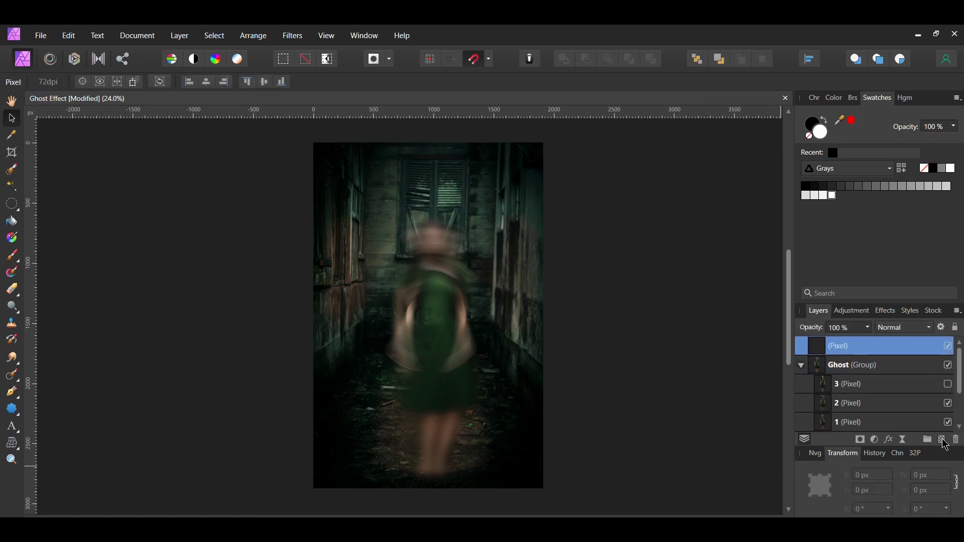
{"action": "left_click_drag", "start_coordinate": [833, 346], "coordinate": [830, 370]}
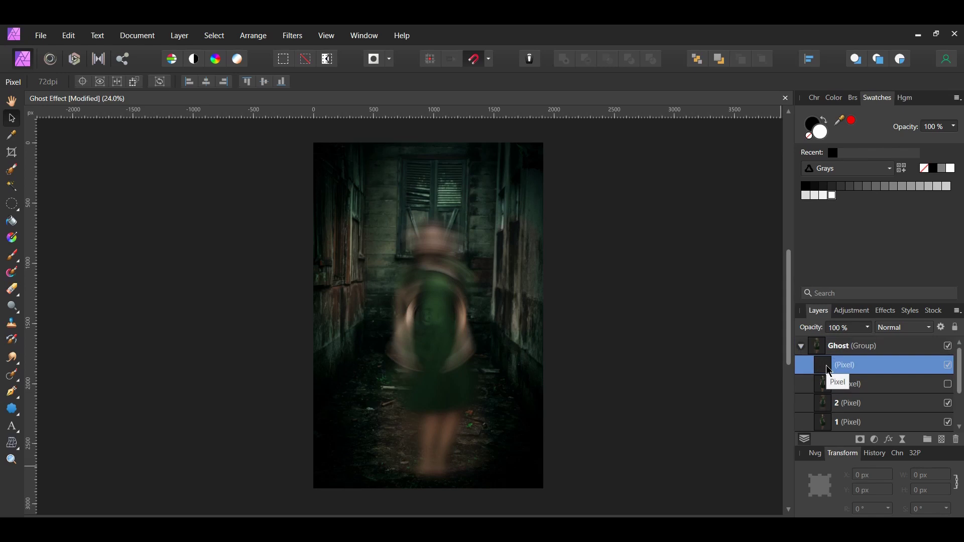
{"action": "left_click", "coordinate": [948, 385]}
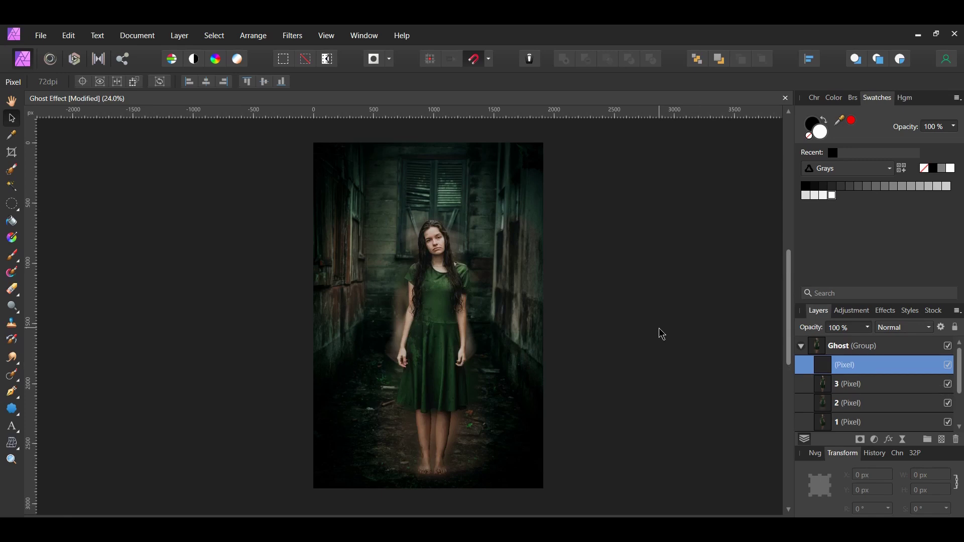
Select both of the woman's irises and fill them with white.
{"action": "key", "text": "w"}
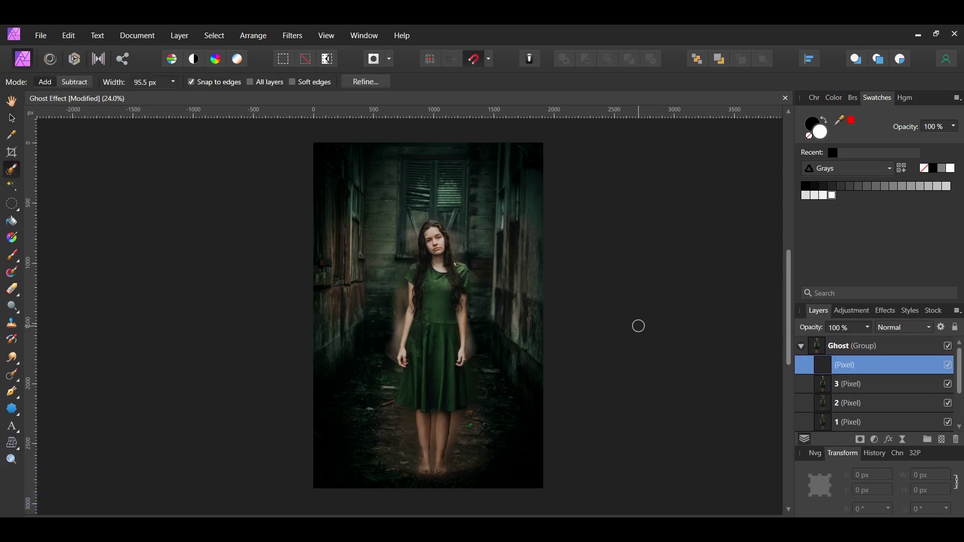
{"action": "key", "text": "ctrl+plus"}
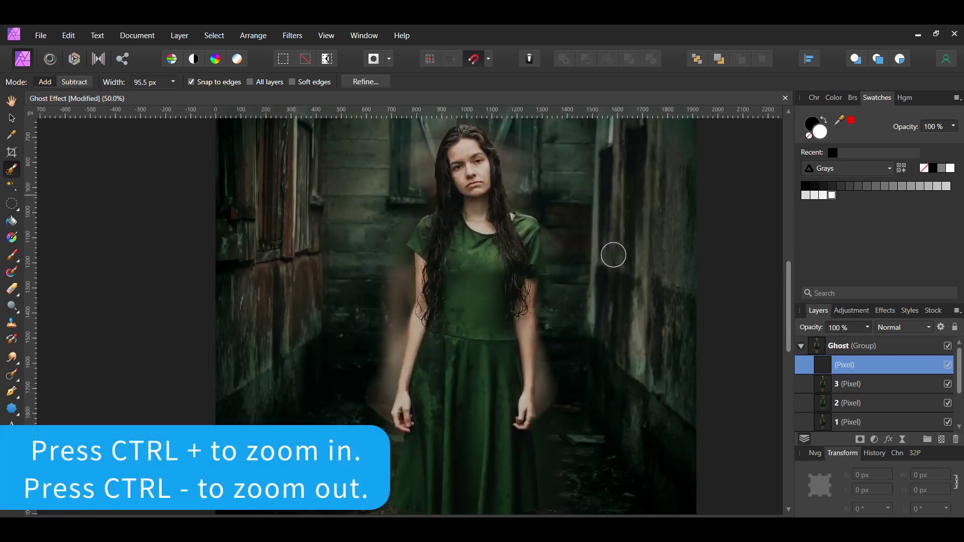
{"action": "key", "text": "ctrl+plus"}
{"action": "key", "text": "ctrl+plus"}
{"action": "key", "text": "ctrl+plus"}
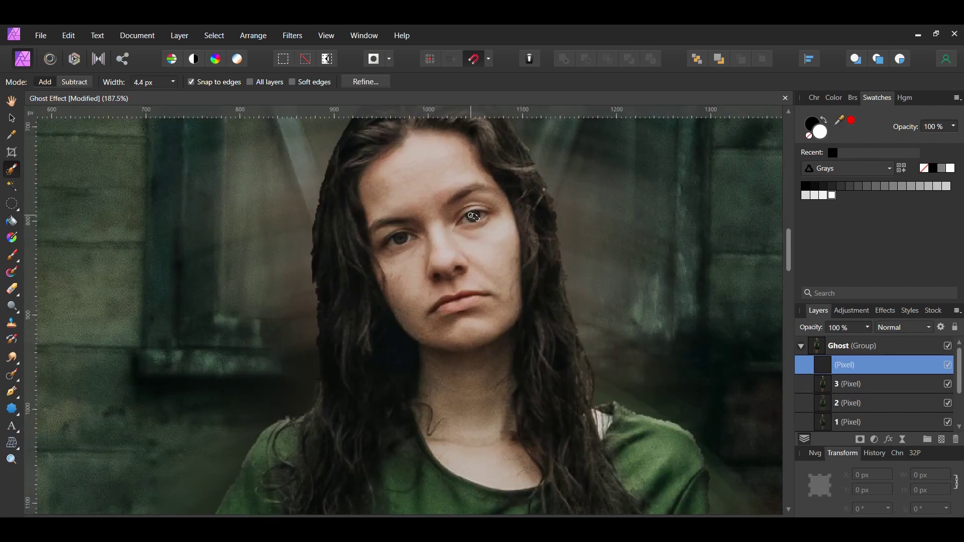
{"action": "left_click_drag", "start_coordinate": [474, 217], "coordinate": [473, 216]}
{"action": "left_click_drag", "start_coordinate": [402, 240], "coordinate": [403, 240]}
{"action": "scroll", "coordinate": [336, 313], "scroll_direction": "down", "scroll_amount": 3}
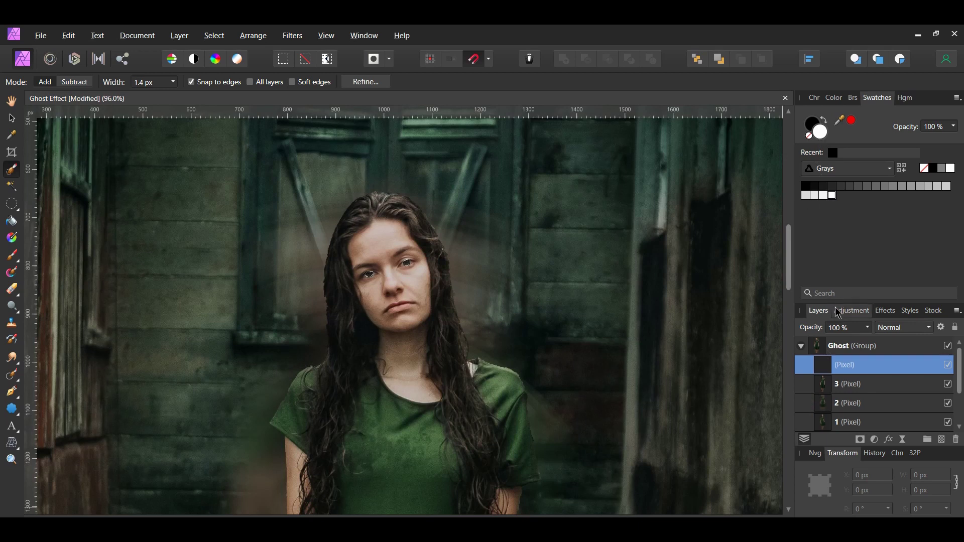
{"action": "left_click", "coordinate": [68, 35]}
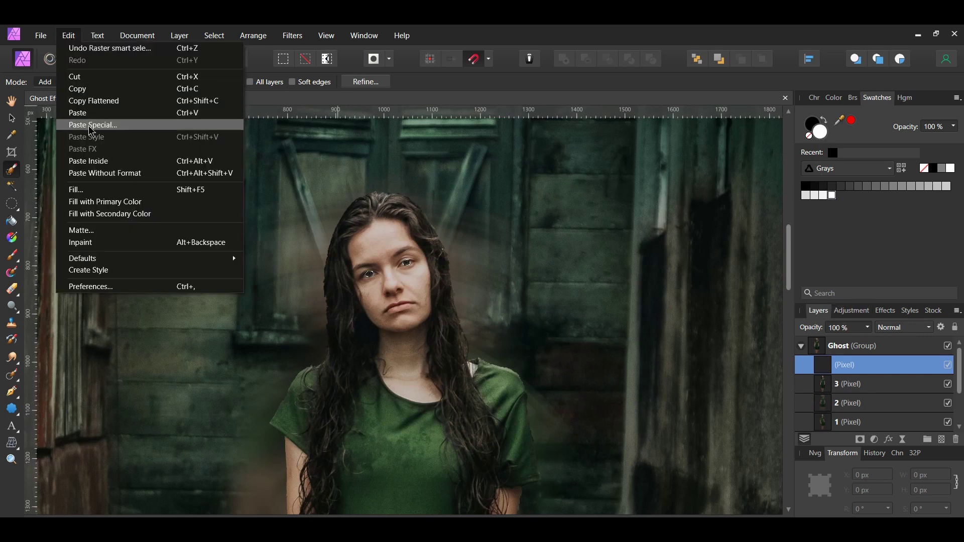
{"action": "left_click", "coordinate": [103, 202]}
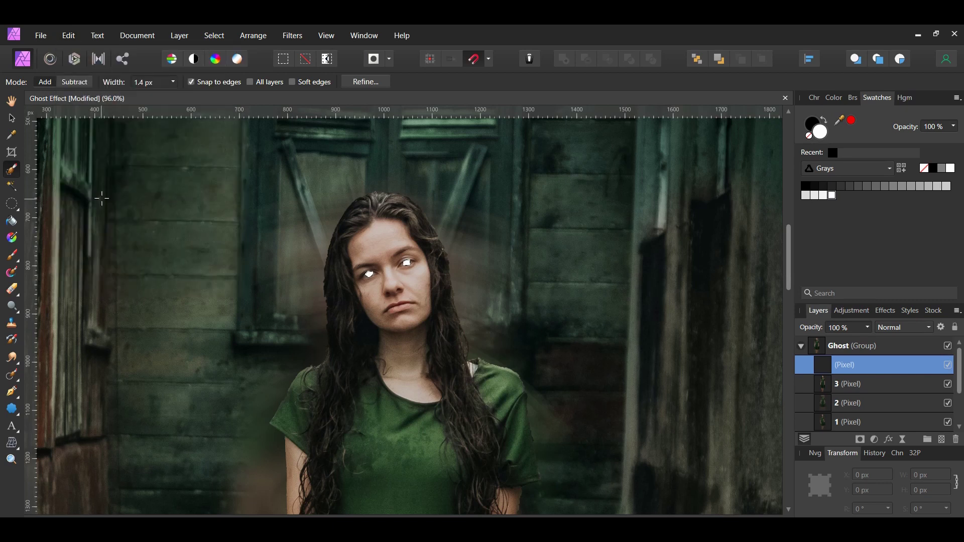
Zoom back out and rename the new layer Eyes.
{"action": "key", "text": "ctrl+0"}
{"action": "key", "text": "v"}
{"action": "double_click", "coordinate": [849, 365]}
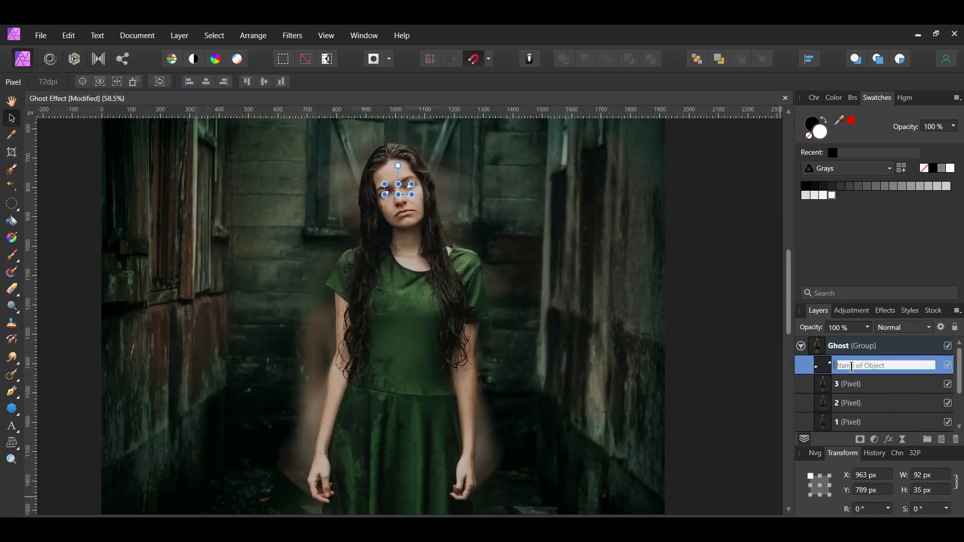
{"action": "type", "text": "Eyes"}
{"action": "key", "text": "Return"}
{"action": "left_click", "coordinate": [727, 353]}
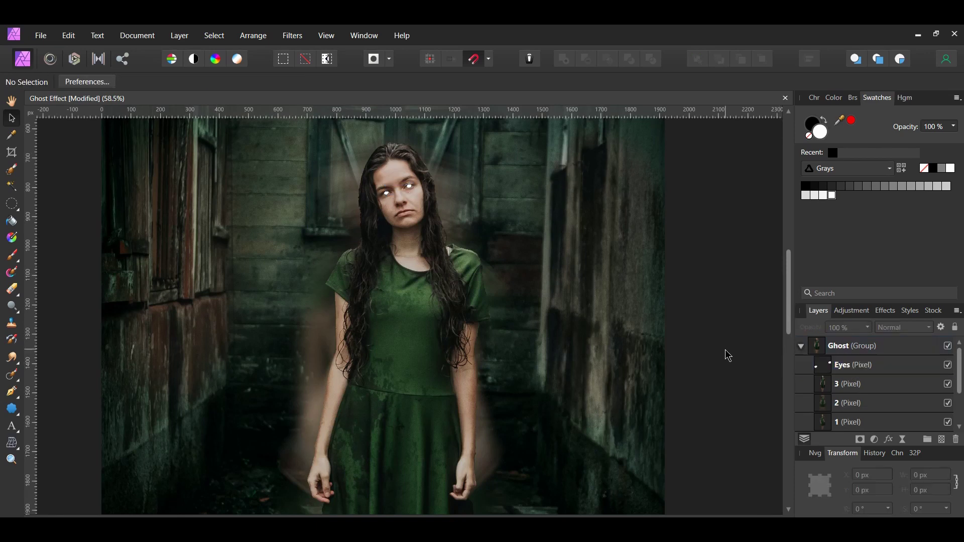
{"action": "scroll", "coordinate": [725, 437], "scroll_direction": "down", "scroll_amount": 3}
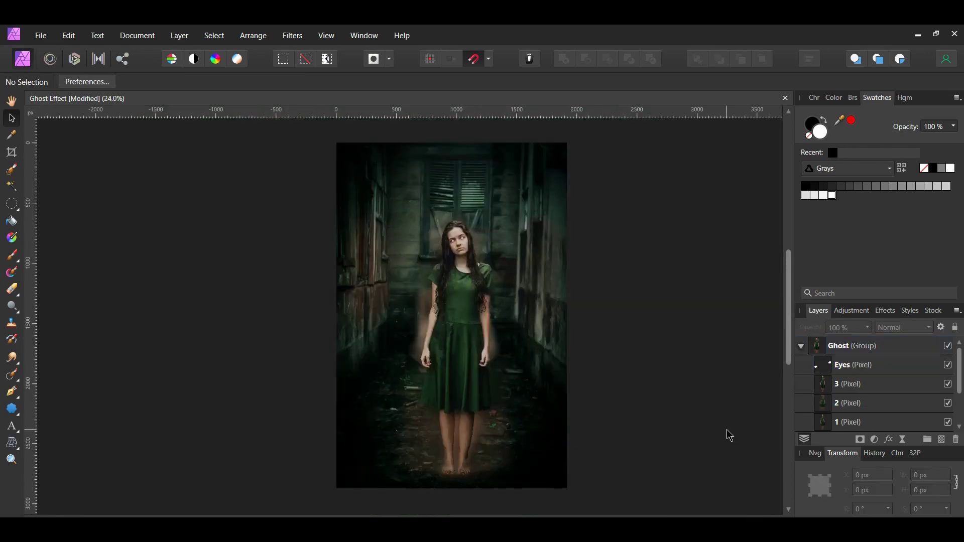
Blur layer 3, the third copy of the woman, with an 8 px Gaussian Blur.
{"action": "left_click", "coordinate": [857, 389]}
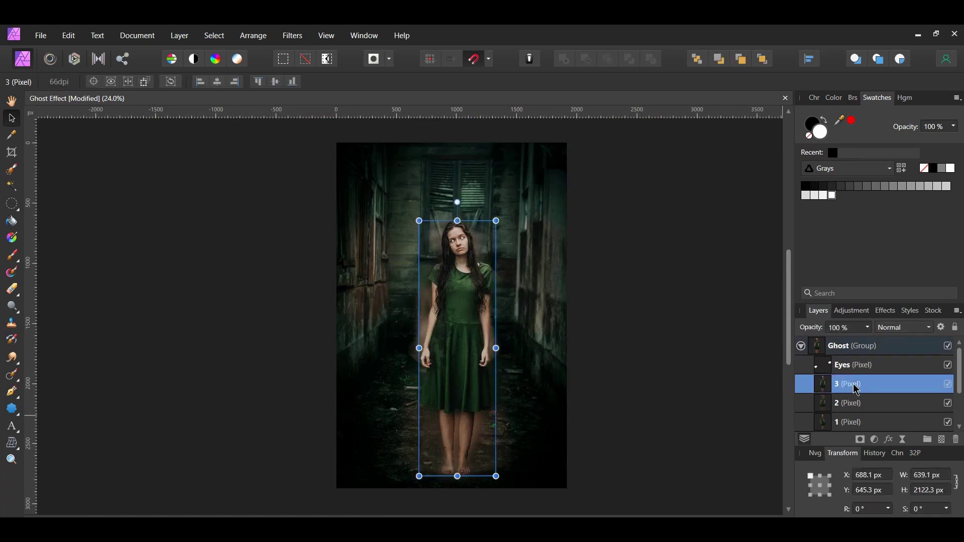
{"action": "left_click", "coordinate": [293, 35]}
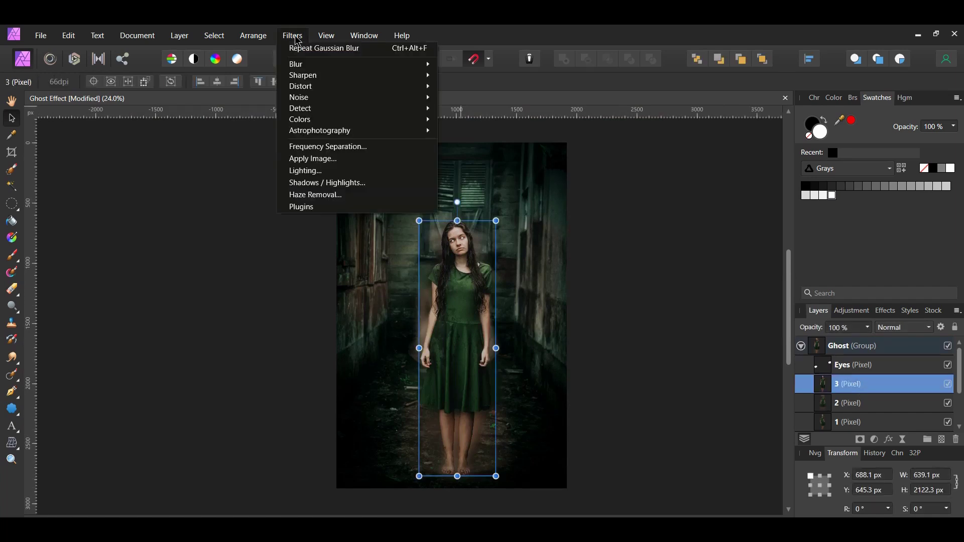
{"action": "mouse_move", "coordinate": [402, 64]}
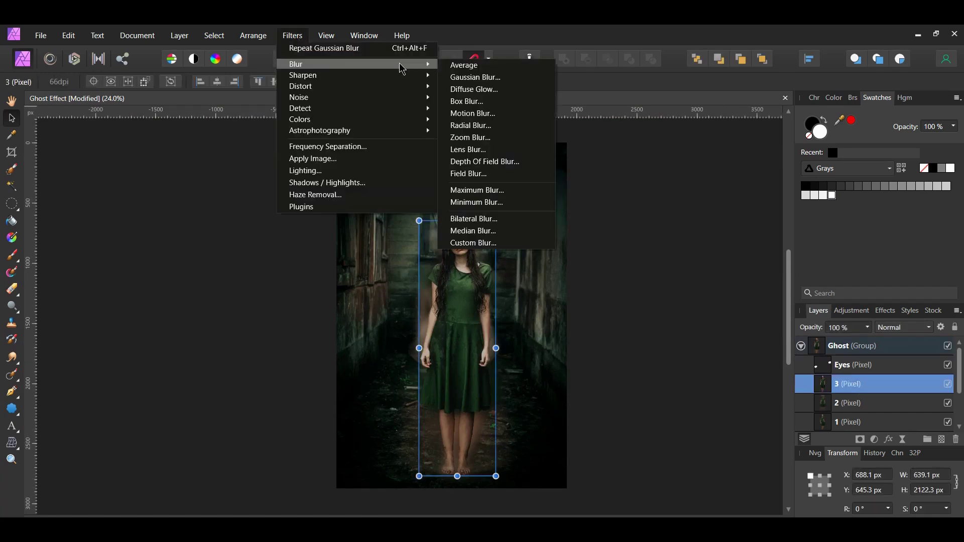
{"action": "left_click", "coordinate": [468, 79]}
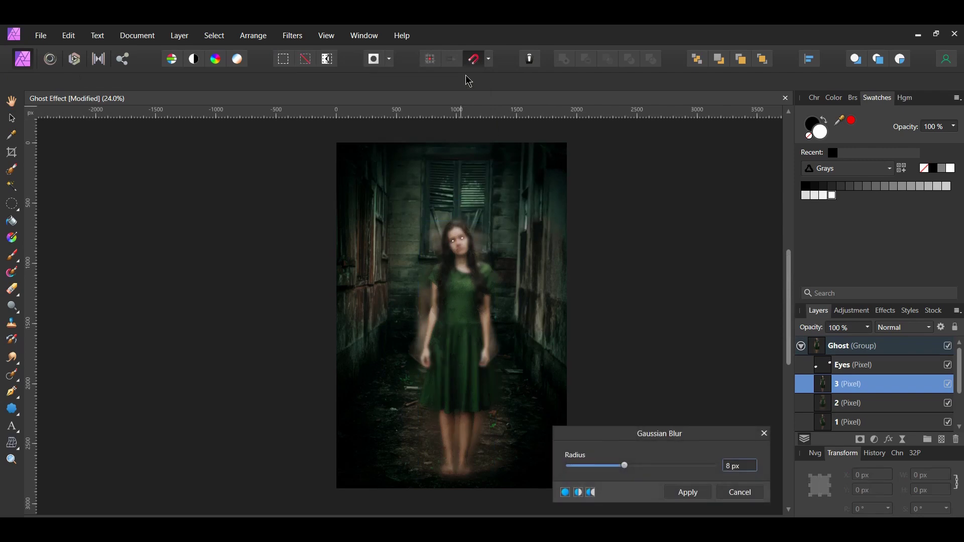
{"action": "left_click", "coordinate": [684, 494]}
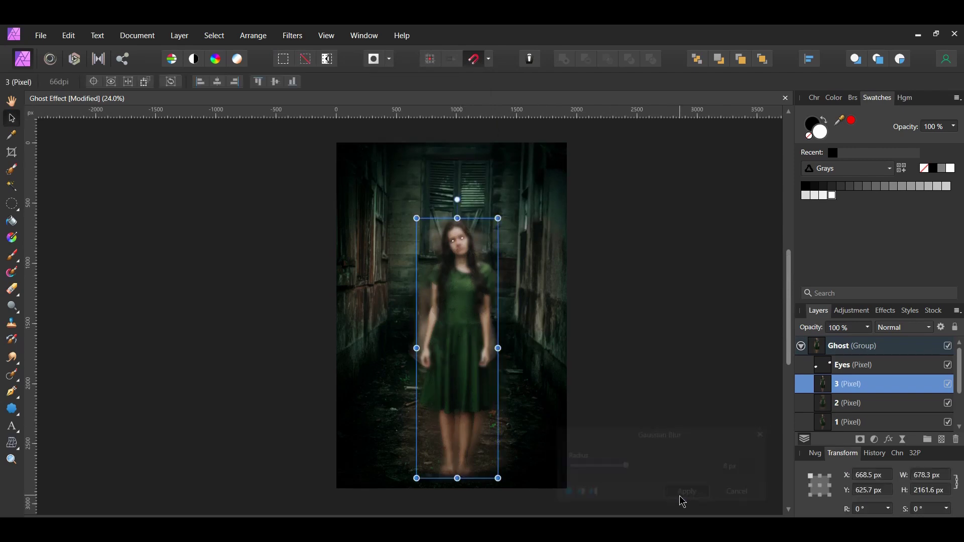
{"action": "left_click", "coordinate": [721, 424]}
Add a Curves adjustment layer above the composition, keeping the image preview unobstructed.
{"action": "left_click", "coordinate": [874, 440]}
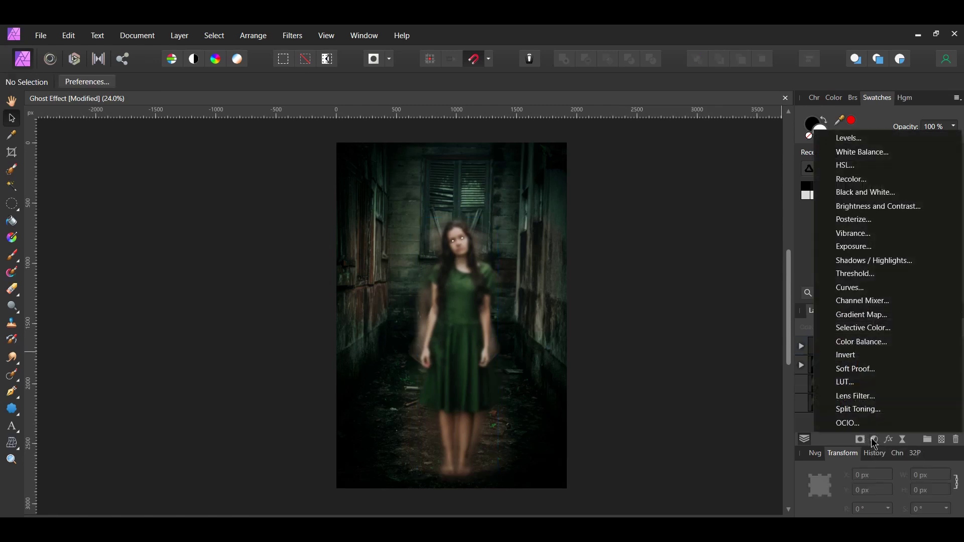
{"action": "left_click", "coordinate": [897, 296]}
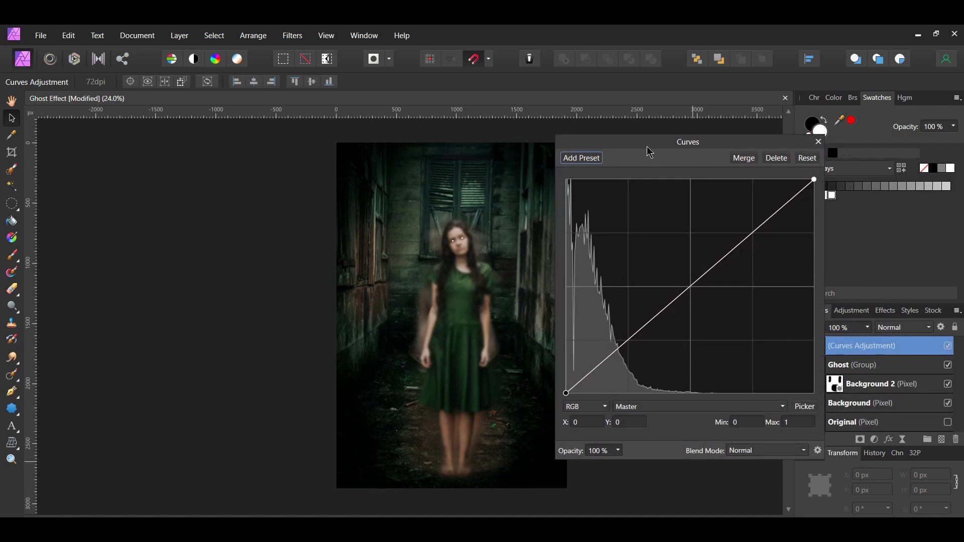
{"action": "left_click_drag", "start_coordinate": [648, 147], "coordinate": [679, 131]}
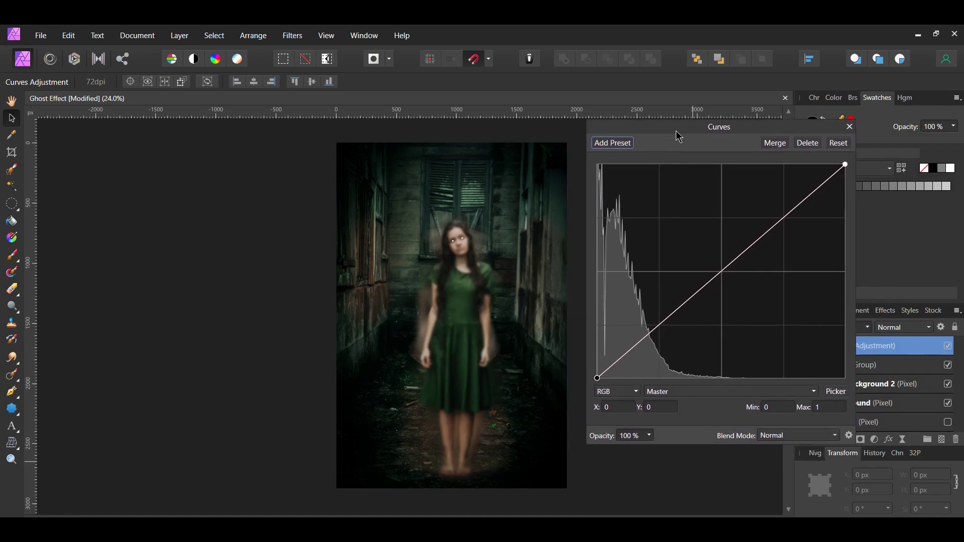
{"action": "left_click_drag", "start_coordinate": [679, 136], "coordinate": [671, 113]}
Bend the Red channel curve into an S: lower the midtone point, raise the upper point.
{"action": "left_click", "coordinate": [724, 368]}
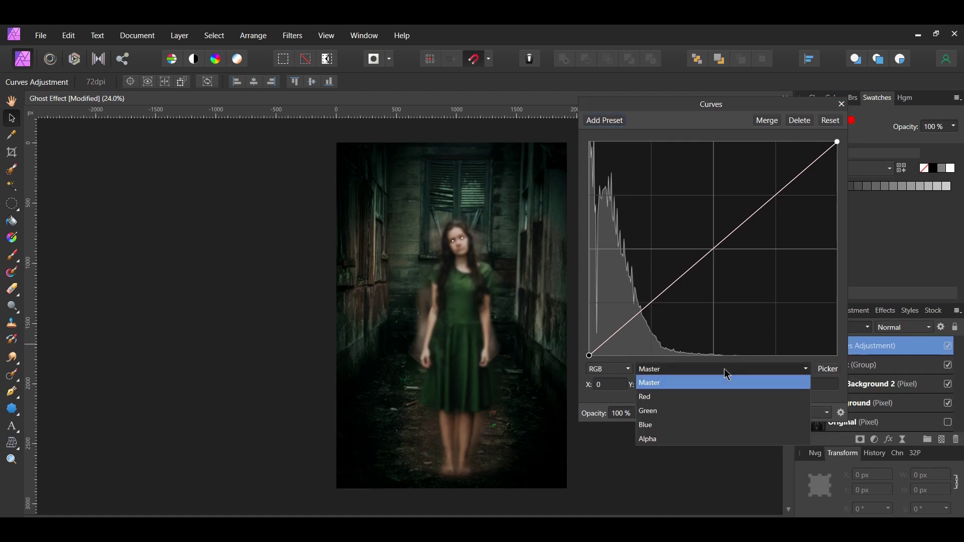
{"action": "left_click", "coordinate": [713, 402]}
{"action": "left_click", "coordinate": [713, 247]}
{"action": "left_click_drag", "start_coordinate": [714, 249], "coordinate": [716, 263]}
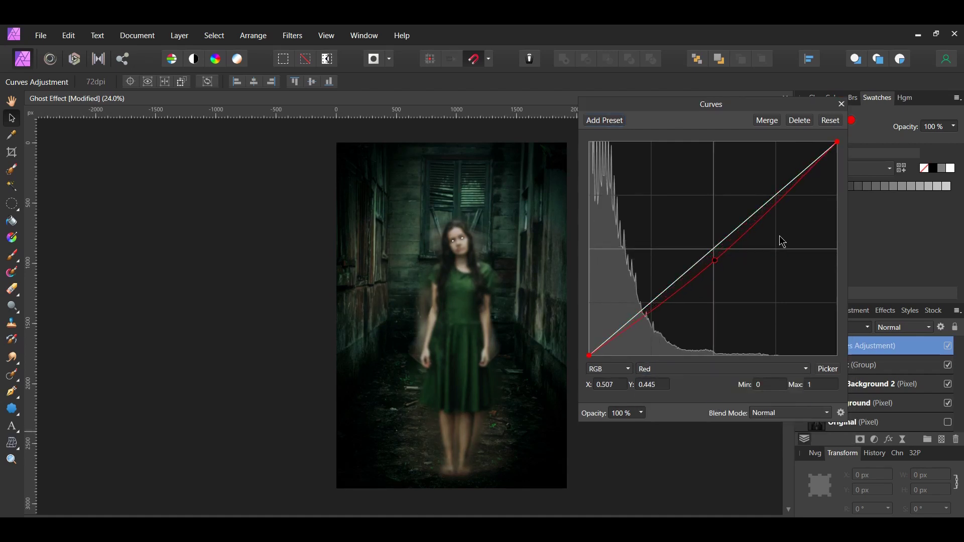
{"action": "left_click", "coordinate": [777, 203]}
{"action": "left_click_drag", "start_coordinate": [778, 205], "coordinate": [777, 184]}
{"action": "left_click", "coordinate": [842, 104]}
{"action": "left_click", "coordinate": [863, 403]}
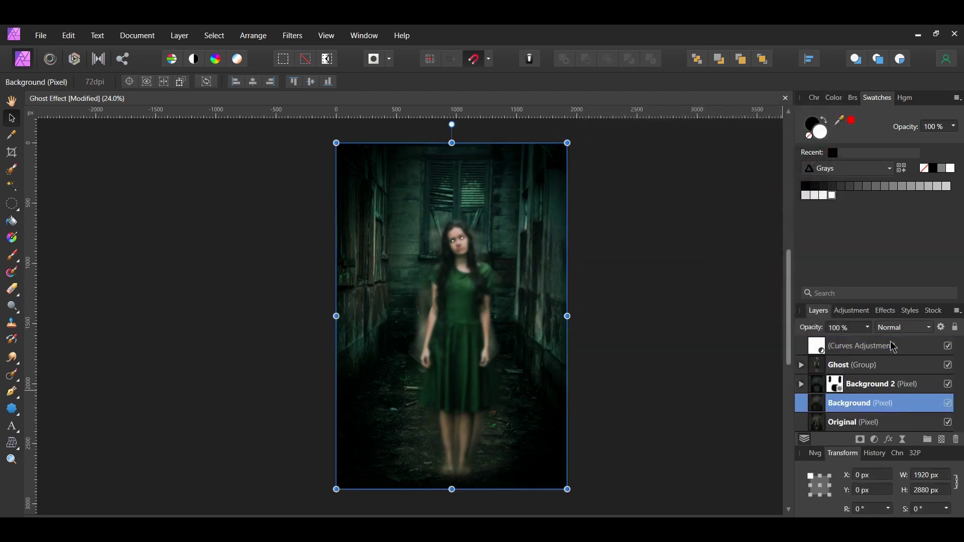
{"action": "left_click", "coordinate": [894, 347], "text": "shift"}
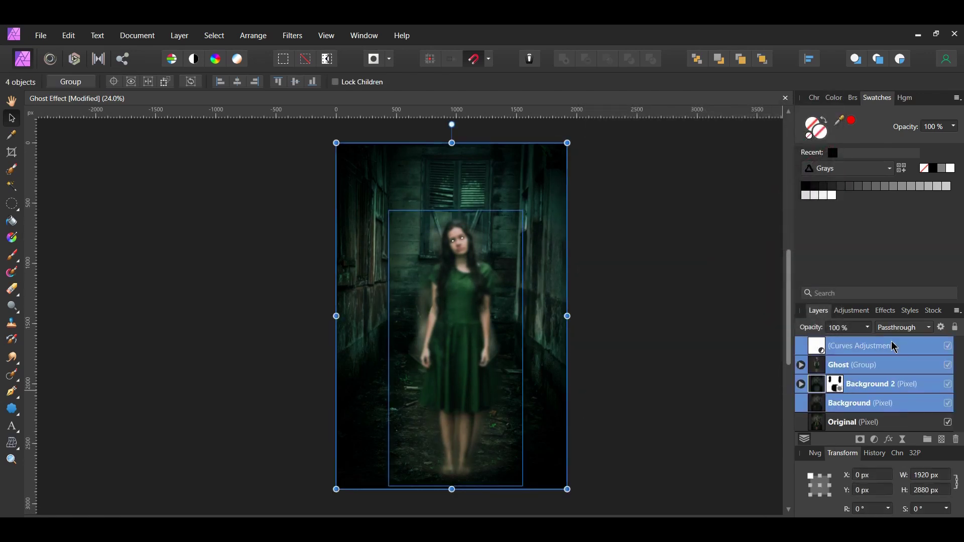
{"action": "left_click", "coordinate": [948, 346]}
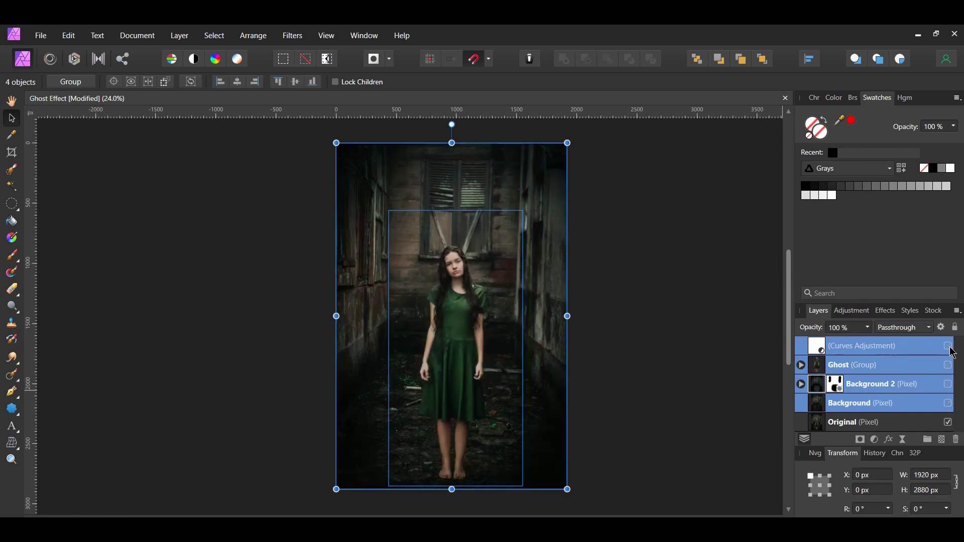